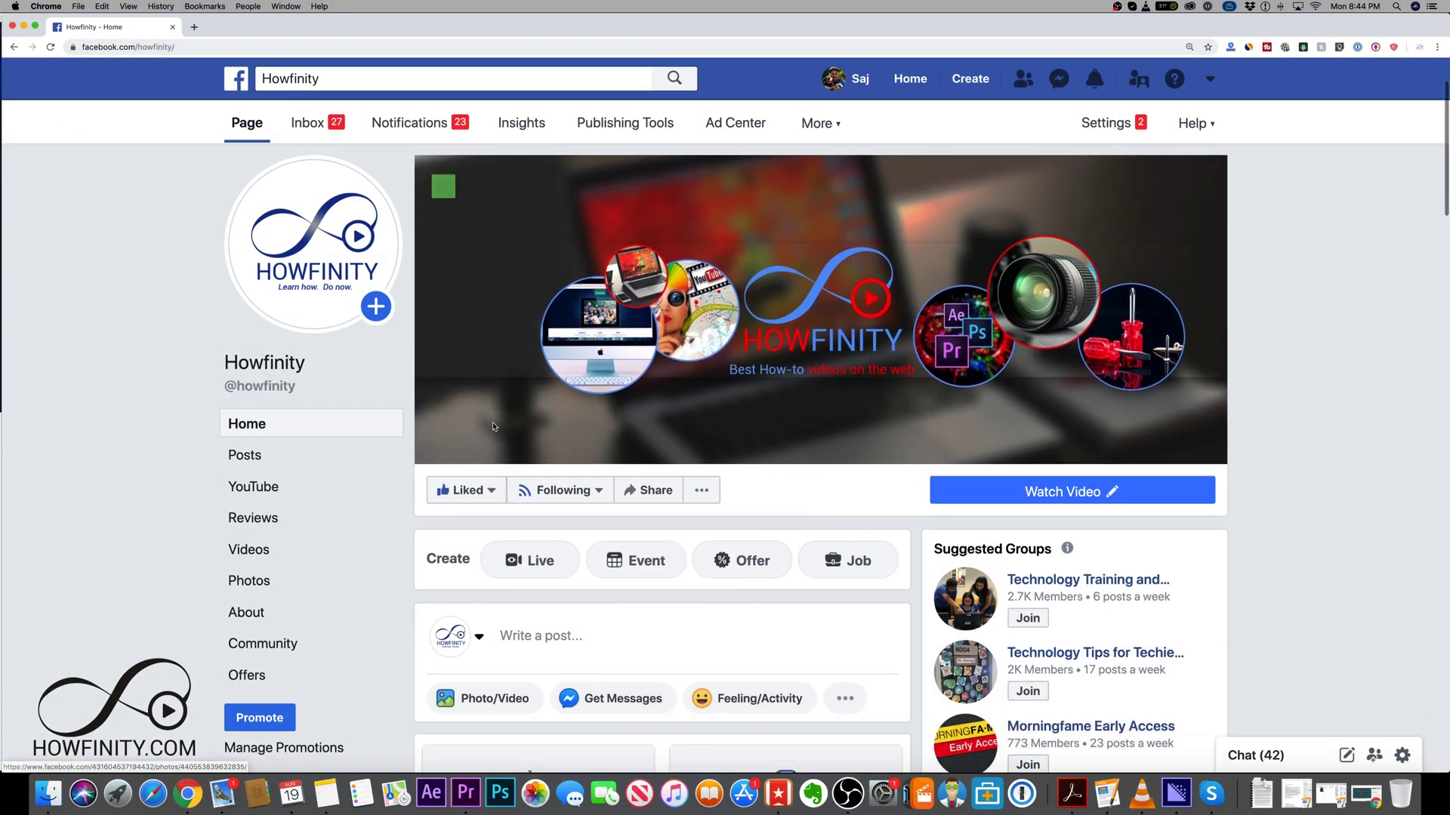
Upload the Instagram Story video file to the Howfinity Page through the composer's Photo/Video option.
scroll(703, 450, "down", 1)
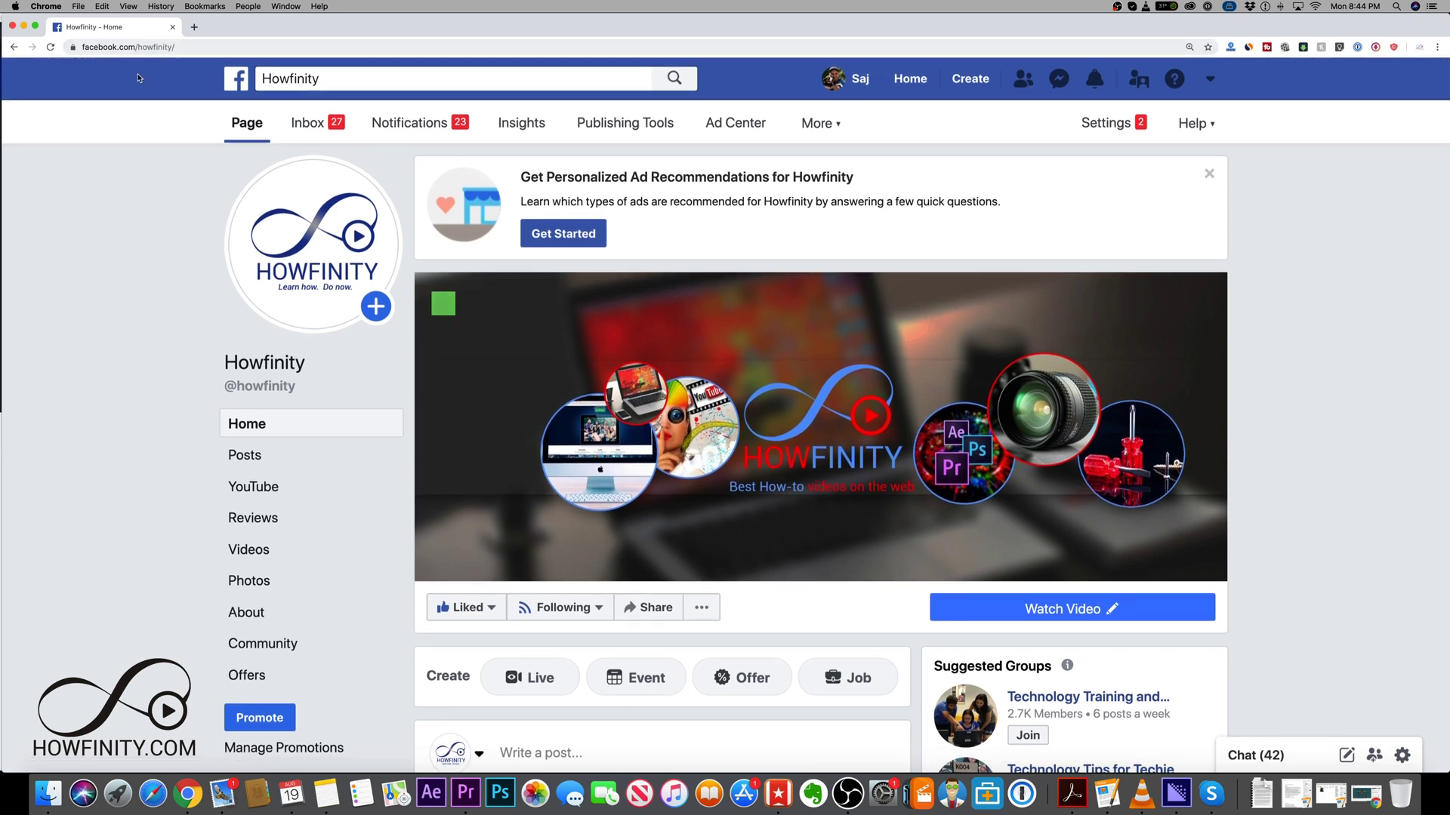
scroll(572, 330, "down", 3)
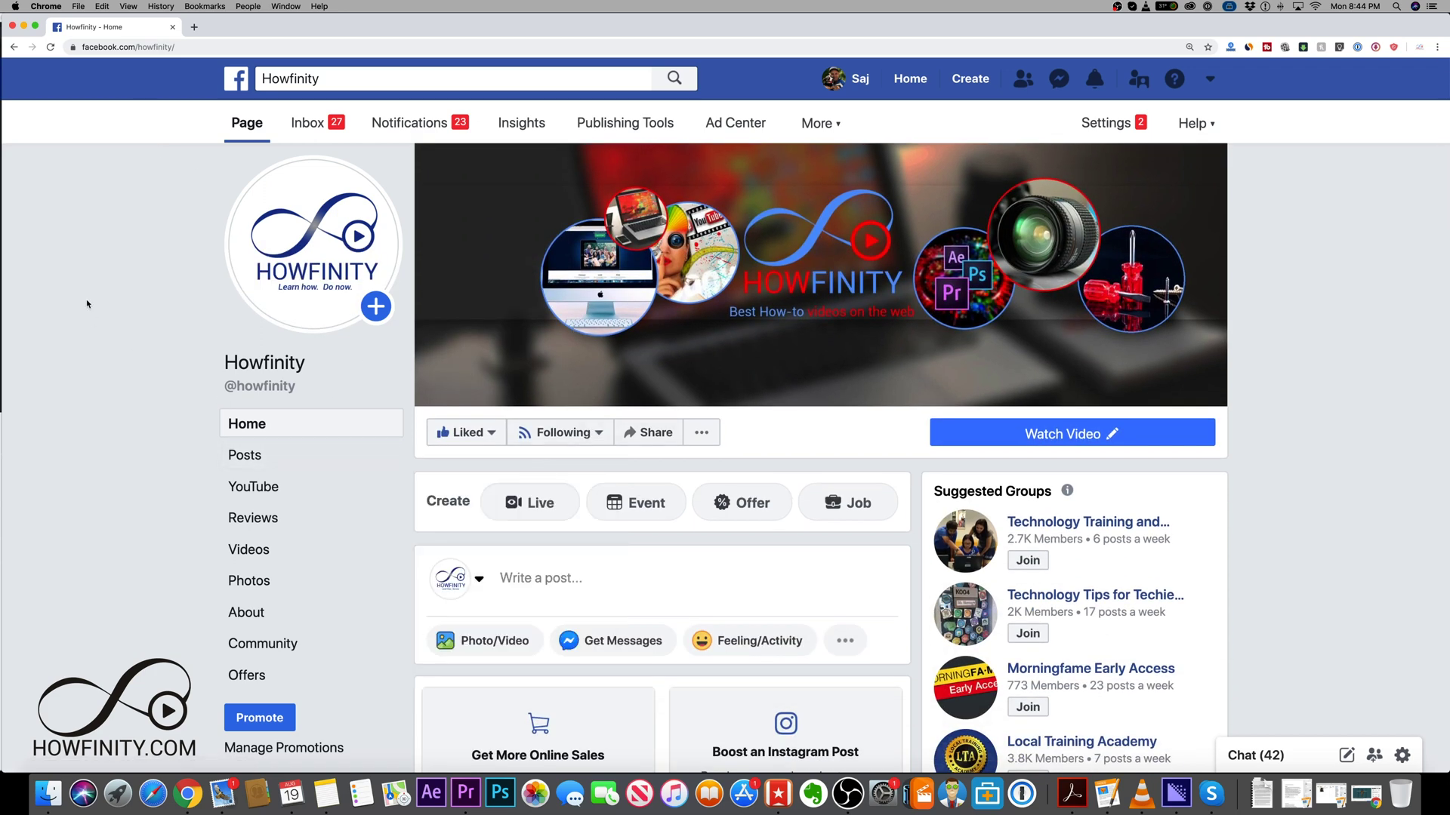
scroll(87, 303, "down", 3)
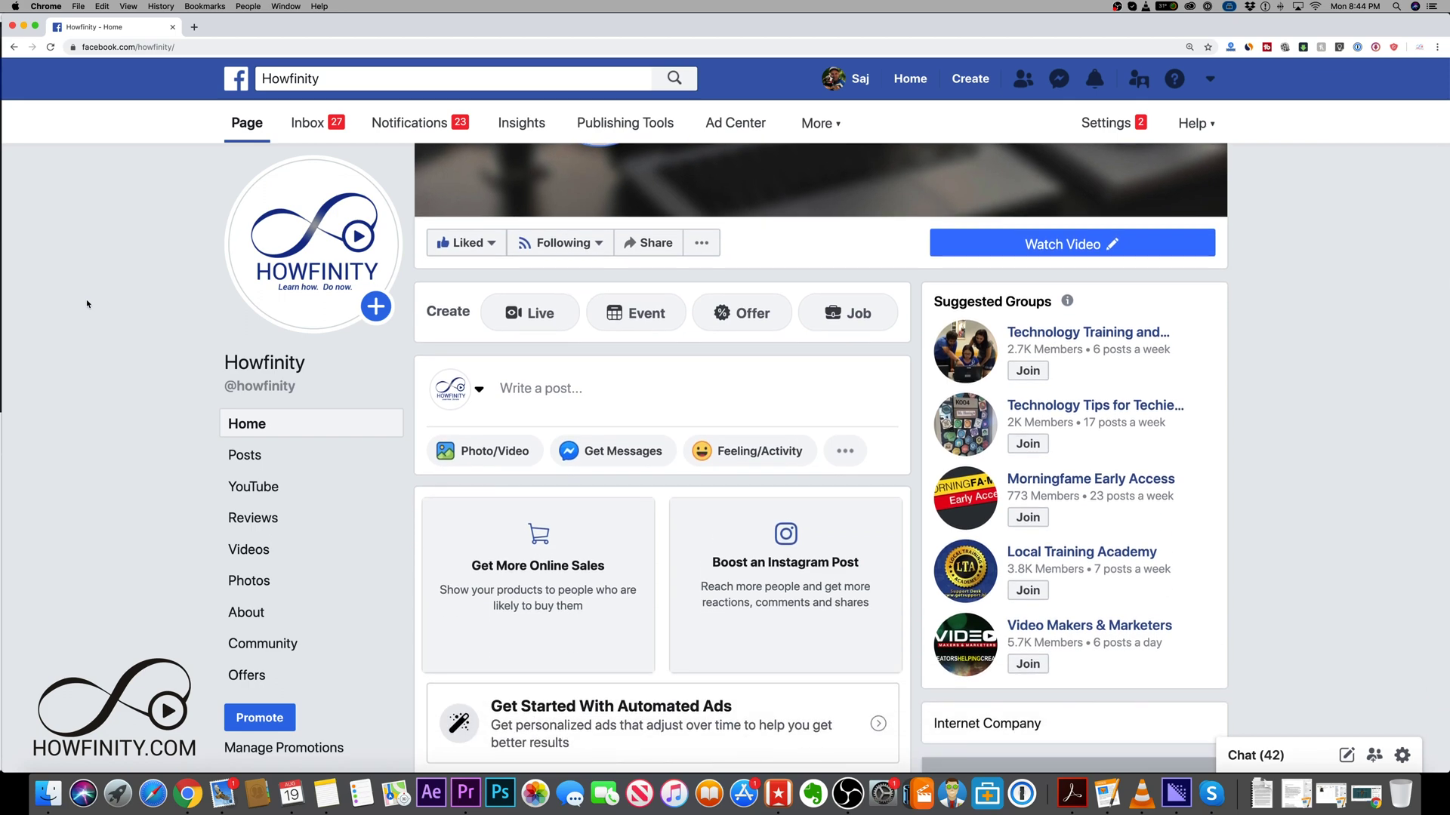
left_click(498, 453)
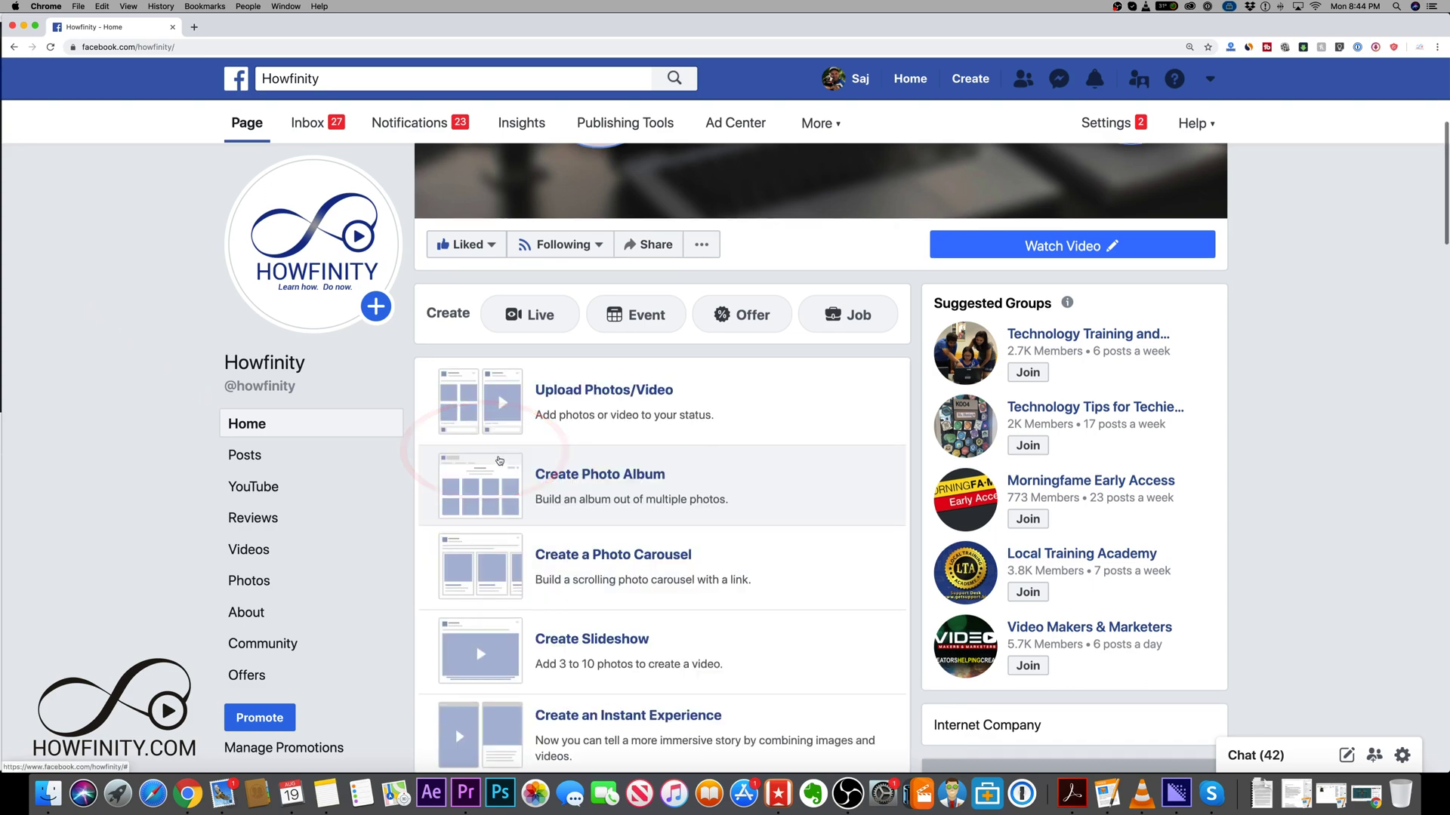
left_click(609, 399)
key("Escape")
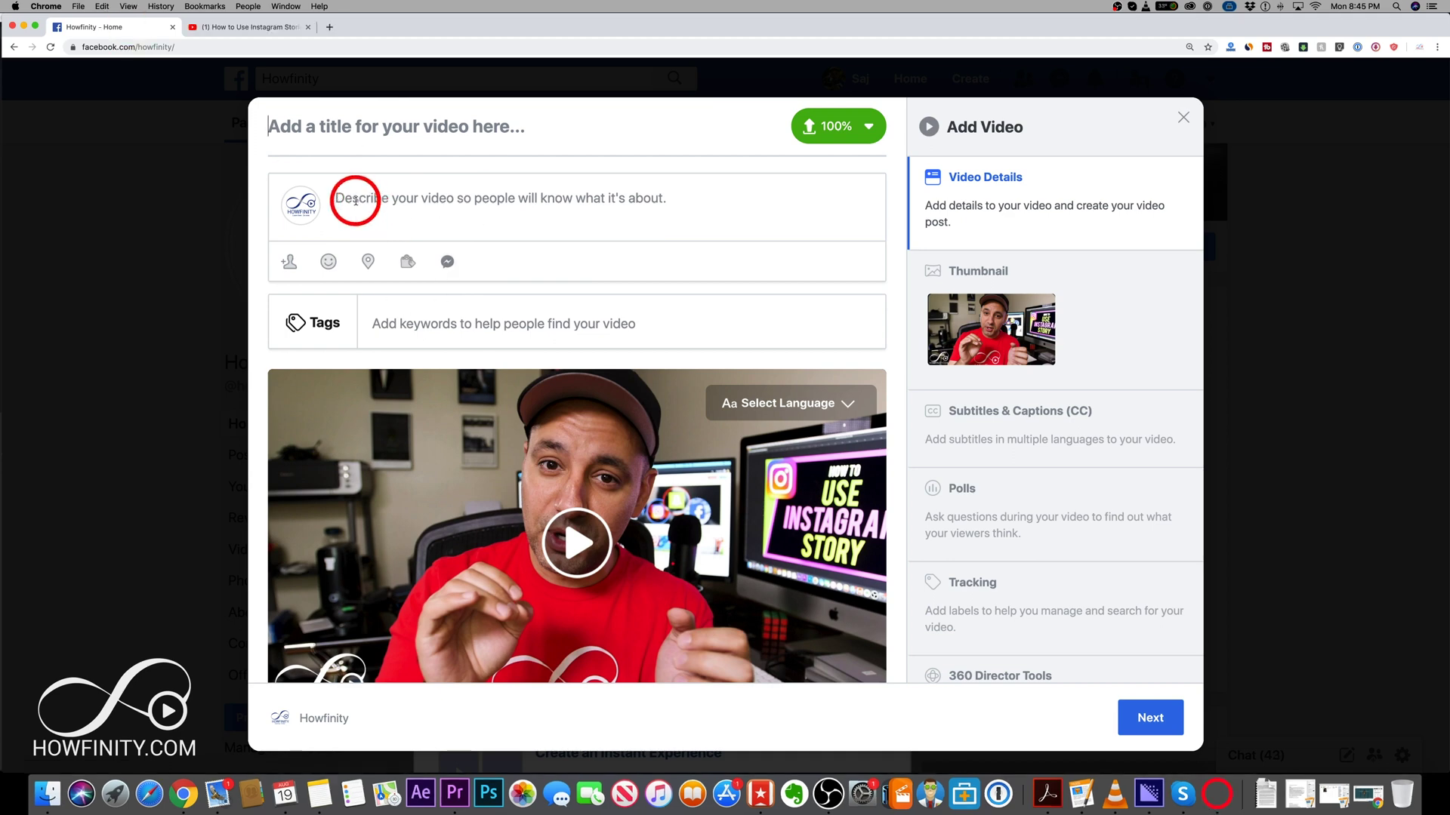
Paste in the title 'How to Use Instagram Stories - (Complete 2019 Beginner's Guide)' and the description.
left_click(293, 128)
type("How to Use Instagram Stories - (Complete 2019 Beginner's Guide)")
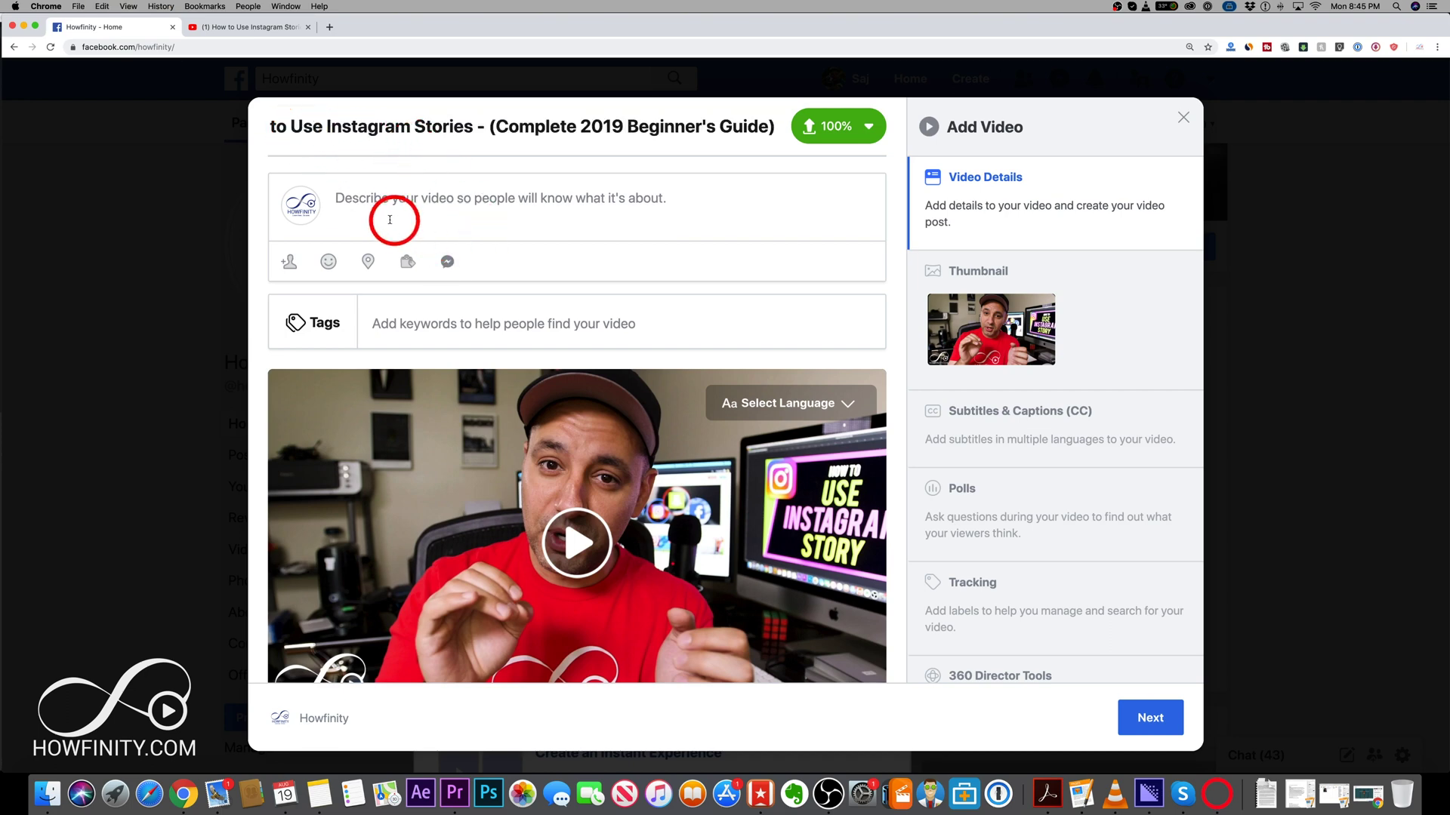
left_click(372, 211)
type("Instagram story was introduced in August of 2016 and has grown rapidly on the Instagram app.  Instagram story posts last for 24 hours and can be a great way to stay in front of your followers.  In this video, let's look at how to use Instagram story and how to create an Instagram story post. We will look at everything inside of Instagram story like Instagram stickers, Instagram filter, Instagram effects, Instagram story highlights and Instagram links.  If you want to get more followers on Instagram and make money with the Instagram platform, checkout this video. https://howfinitycourse.com  If you haven't seen Instagram for beginners tutorial, here is that video. https://youtu.be/_wo5C9qh4xE  Thank you for watching this video! Please share and subscribe for more easy to follow social media and tech videos.")
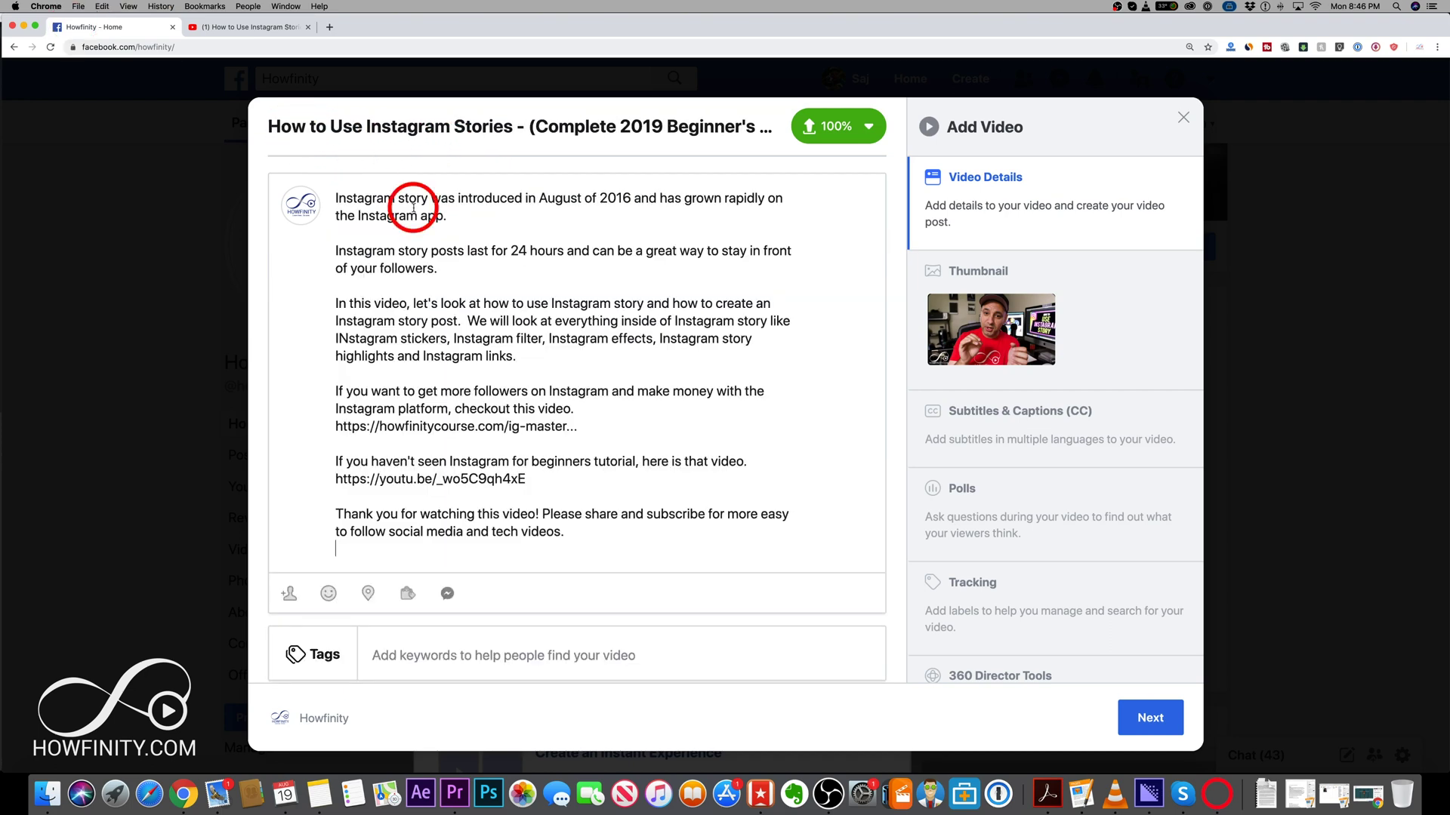
Add the tags instagram tutorial, instagram story and instagram for beginners.
scroll(436, 461, "down", 5)
left_click(436, 461)
type("instagram")
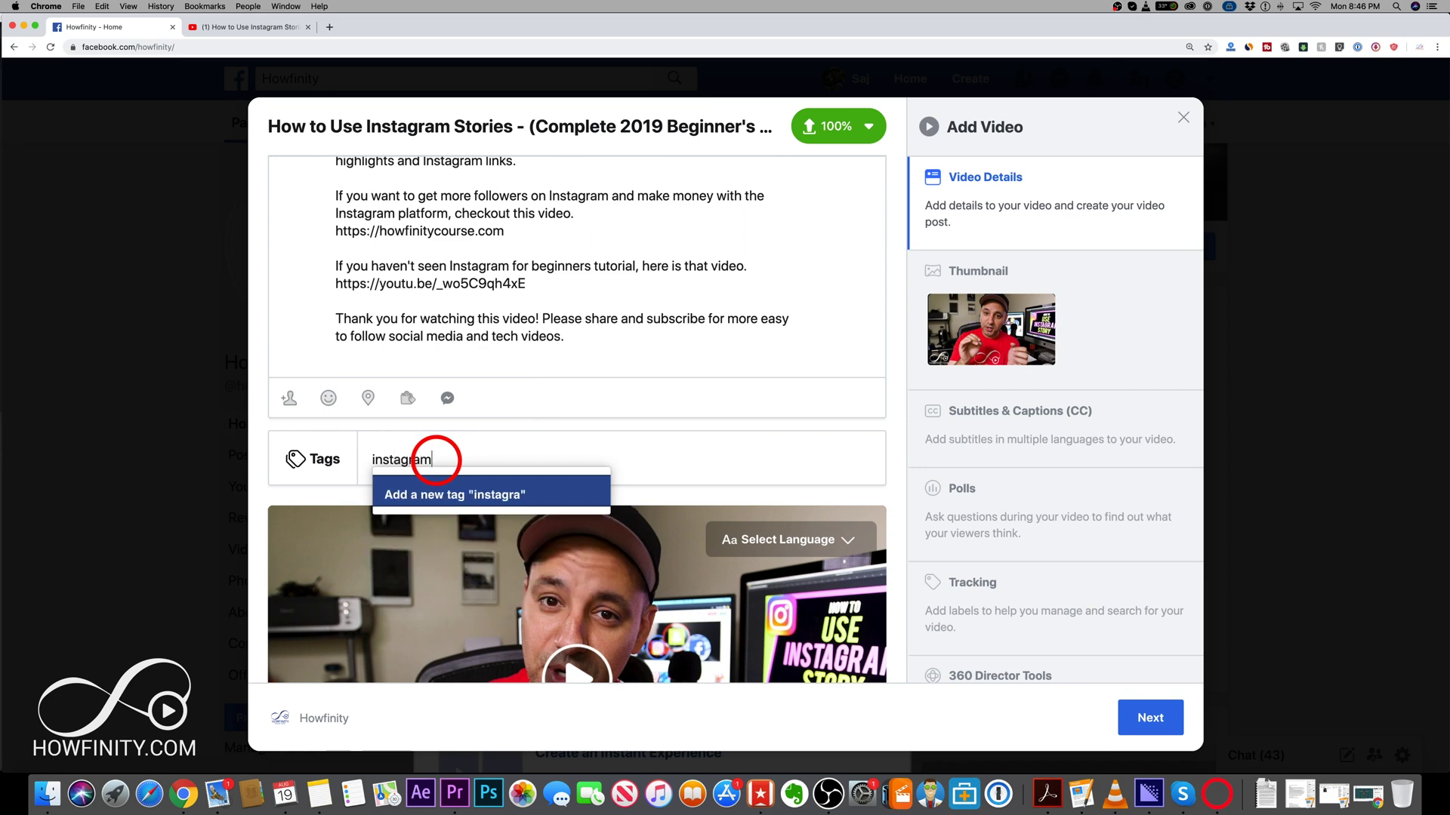
type(" tutorial")
key("Return")
type("instagram story")
key("Return")
type("instagram for beginners")
key("Return")
scroll(763, 485, "down", 4)
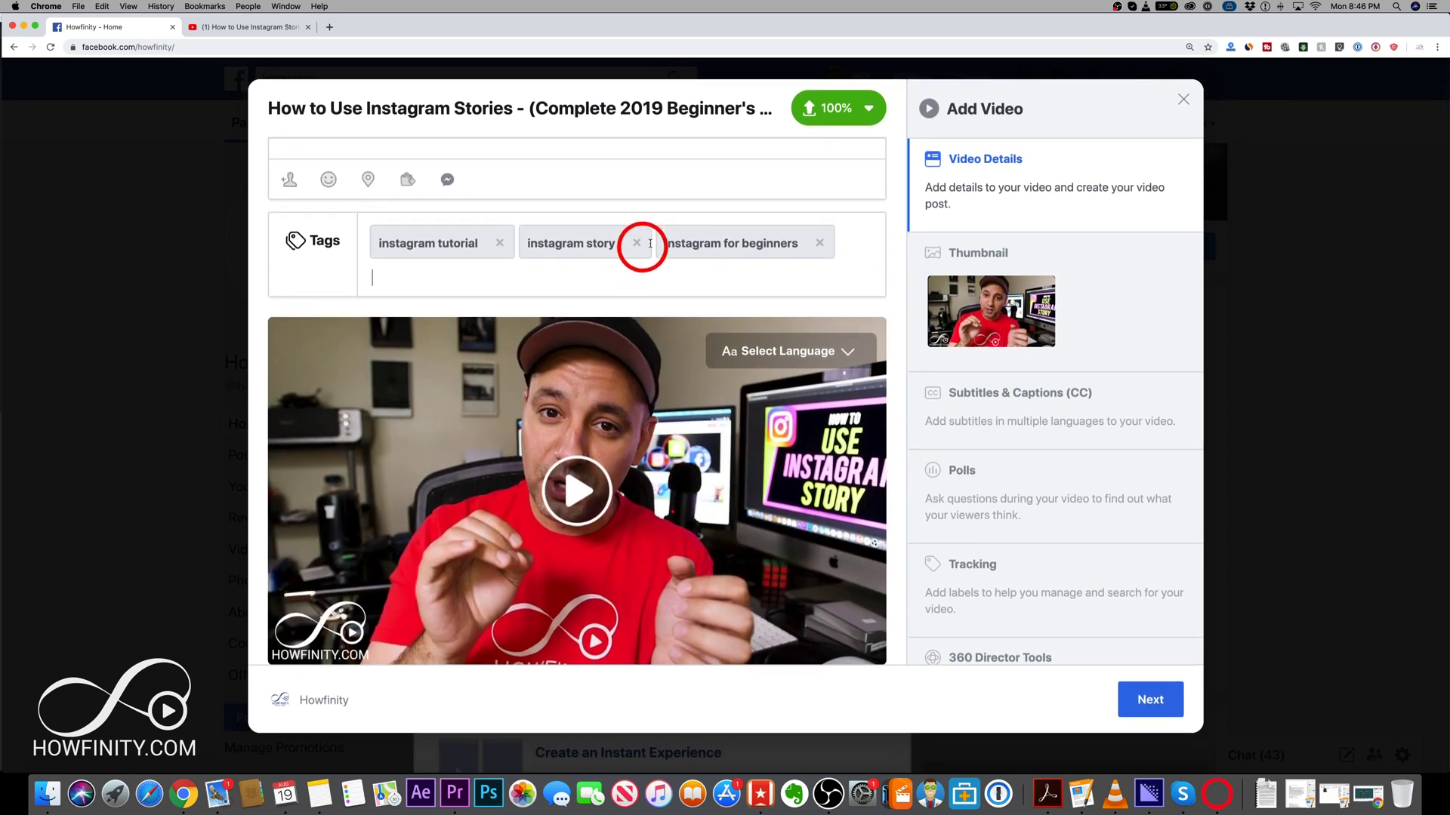
scroll(721, 317, "up", 5)
scroll(541, 543, "down", 5)
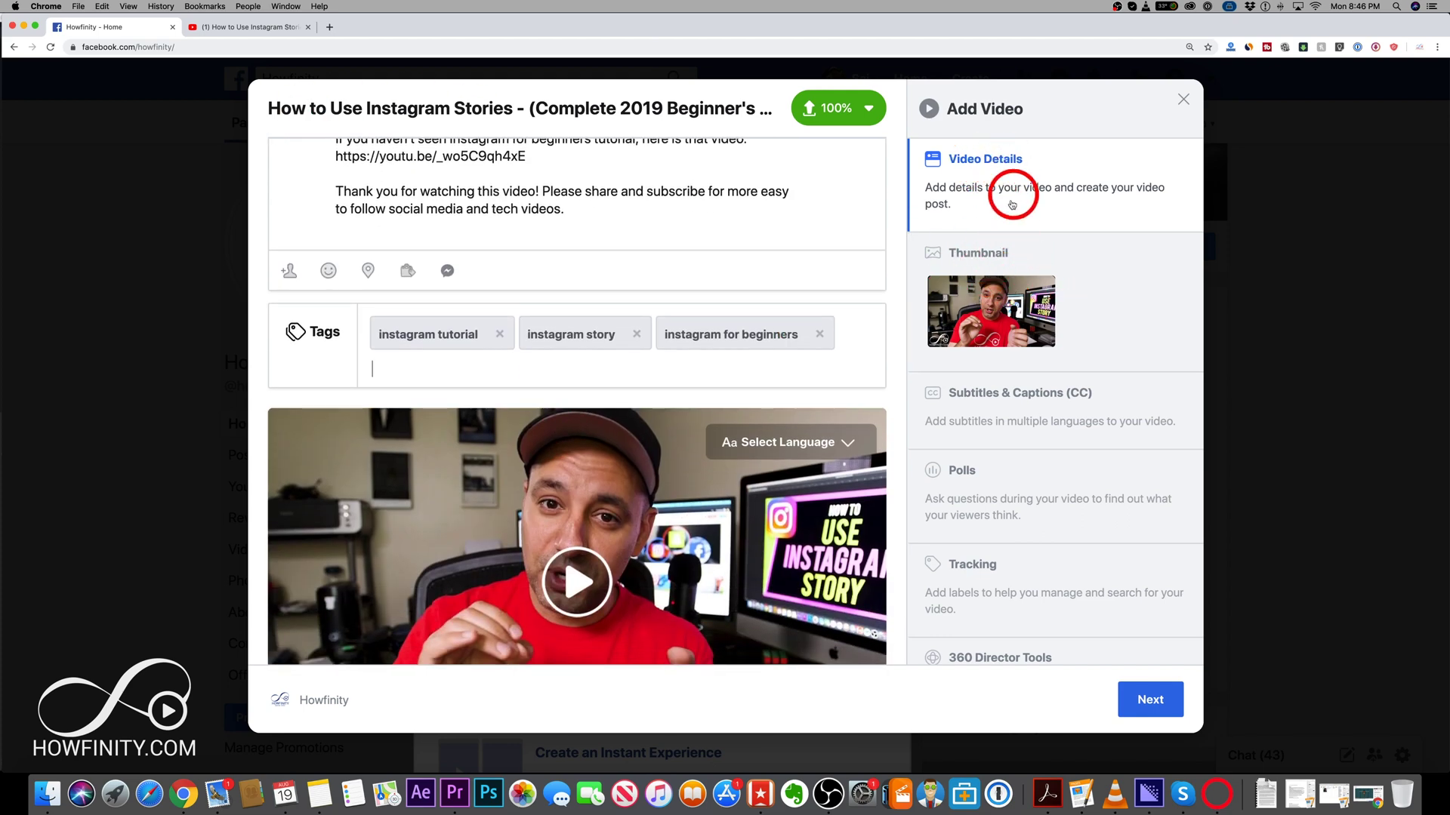
left_click(1070, 278)
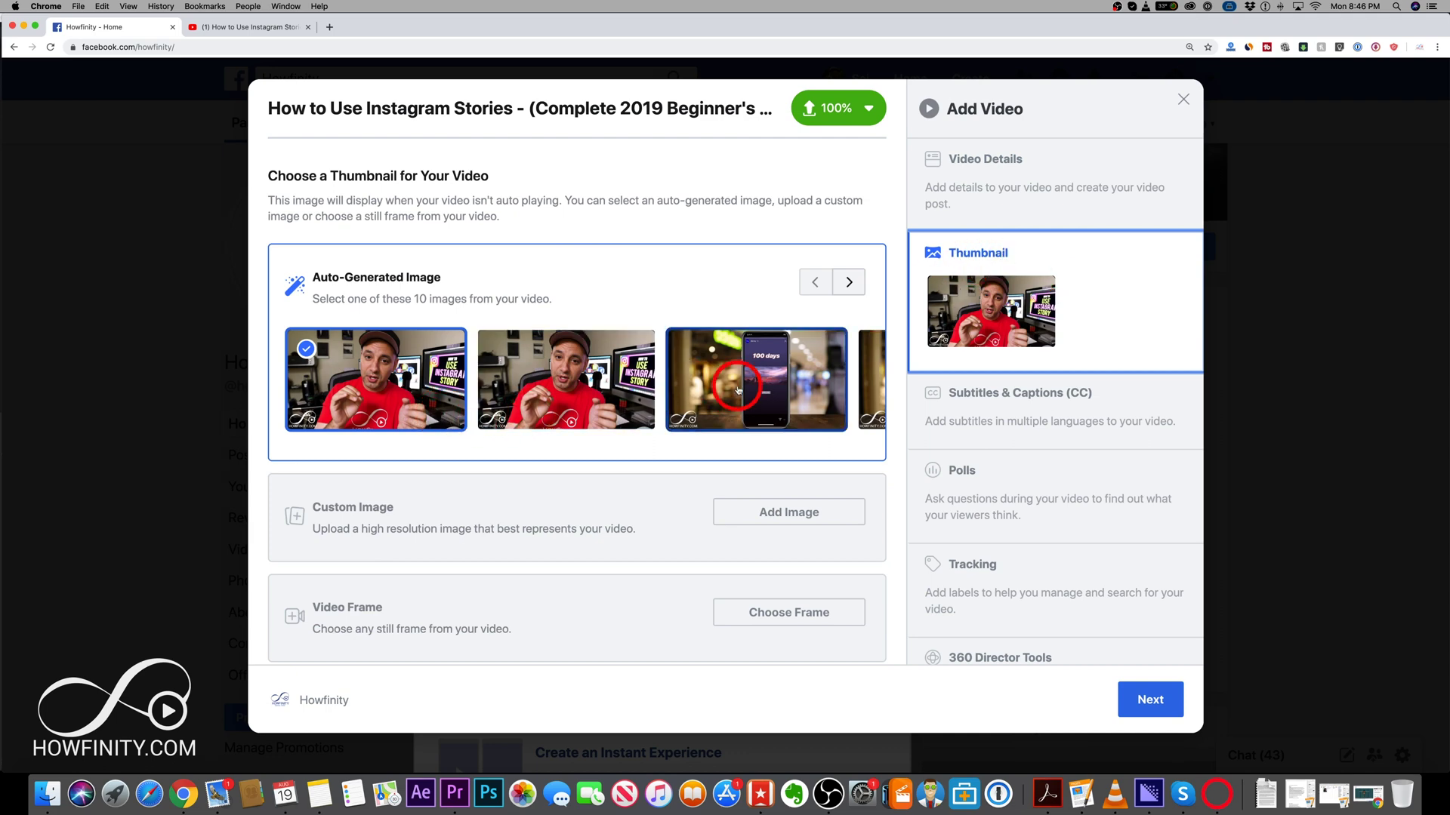
Browse the auto-generated thumbnails and the frame picker, then cancel without choosing one.
left_click(849, 283)
left_click(849, 283)
left_click(711, 368)
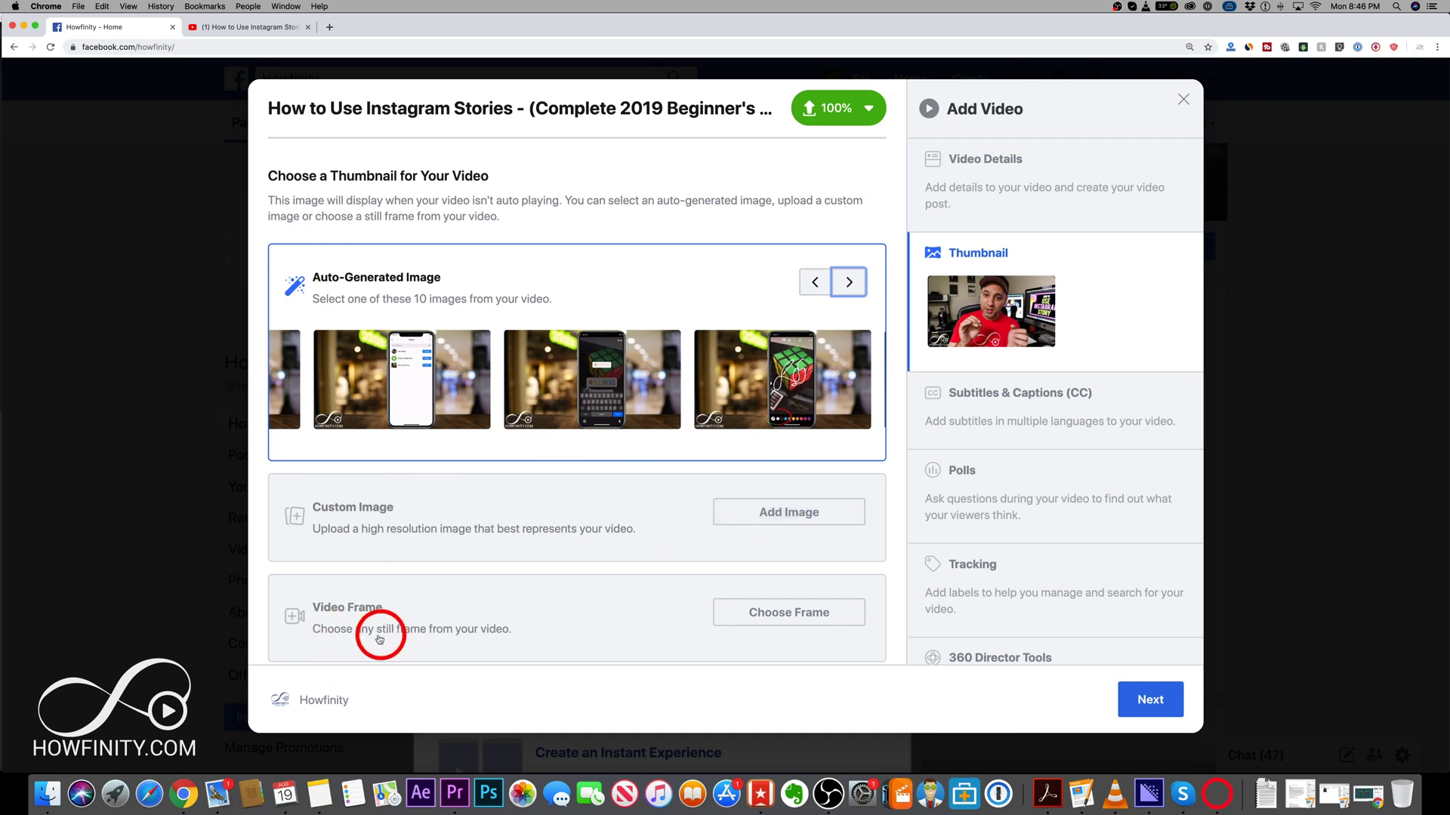
left_click(751, 610)
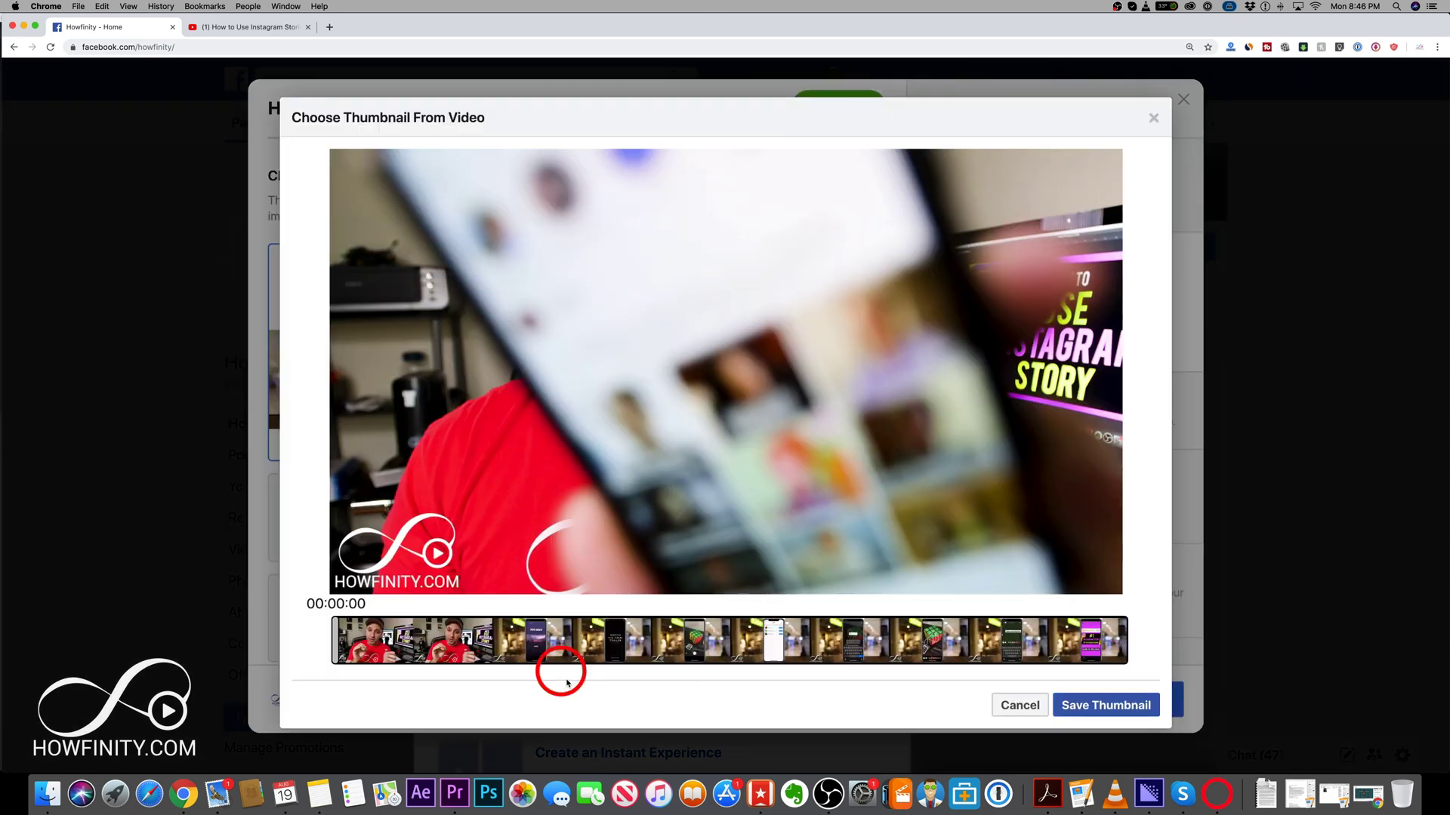
left_click(1013, 698)
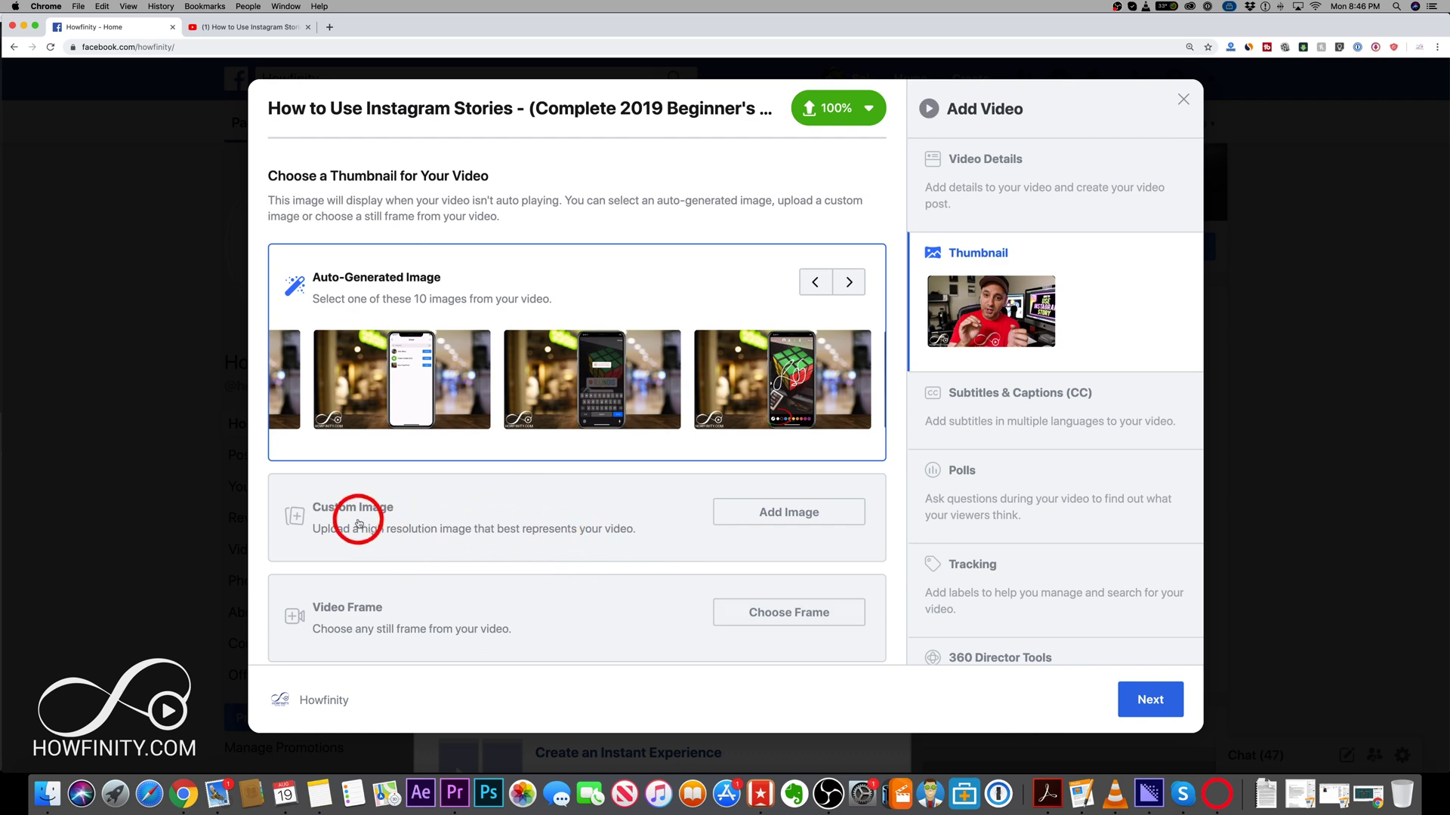
left_click(358, 516)
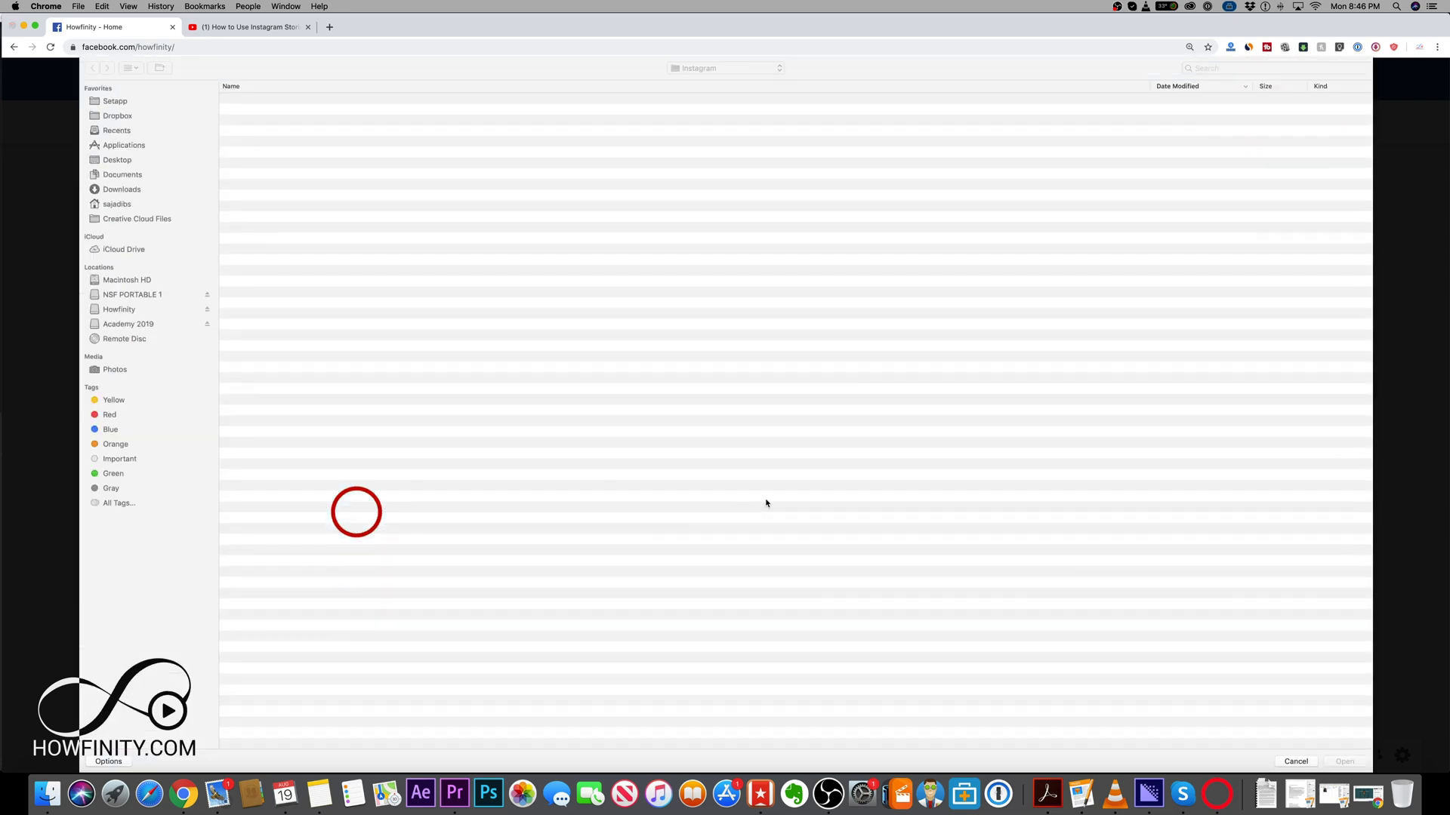
Preview and load 'How to use Instagram STORIES (beginner's guide).jpg' as the custom thumbnail.
left_click(358, 110)
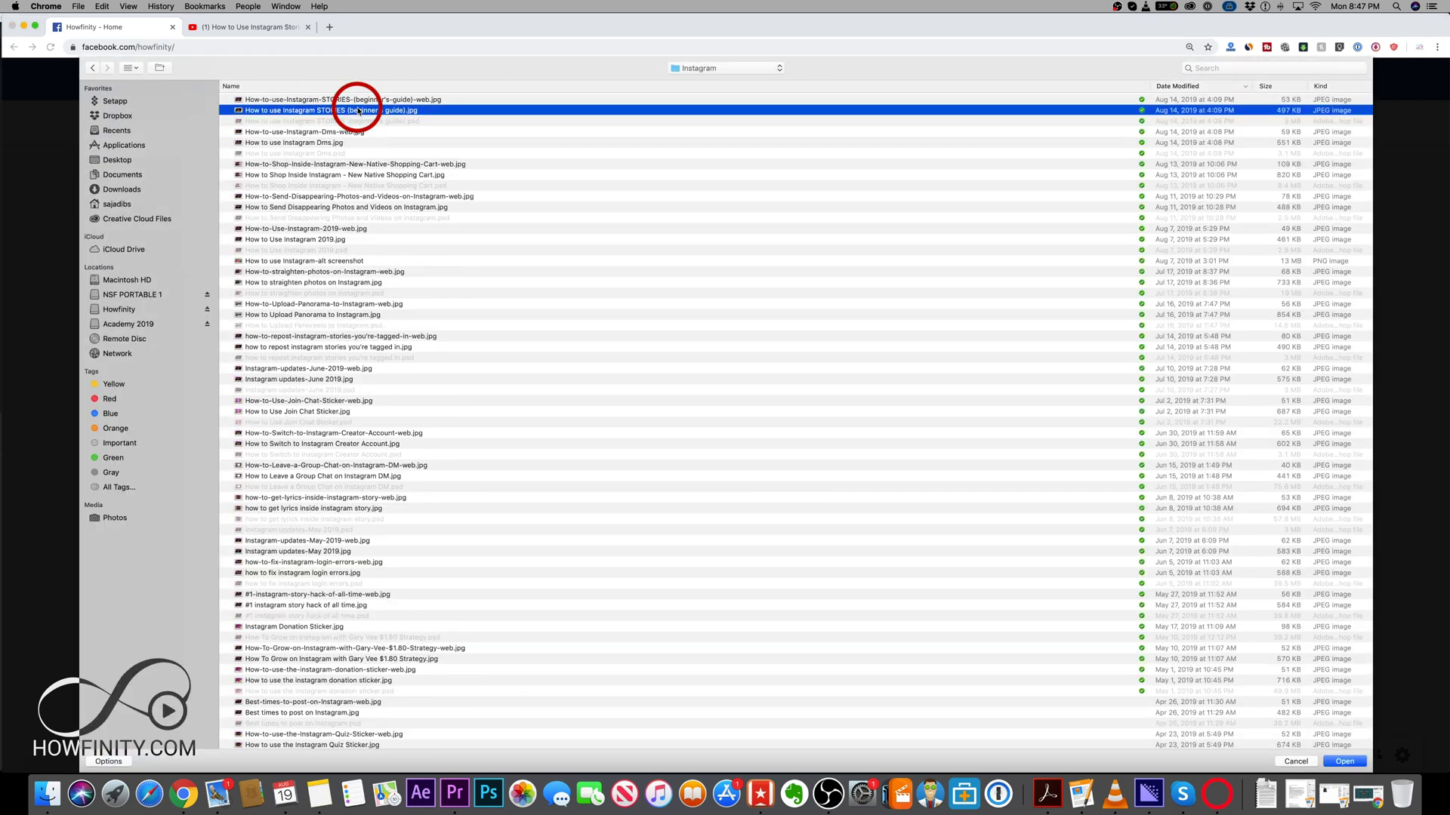
key("space")
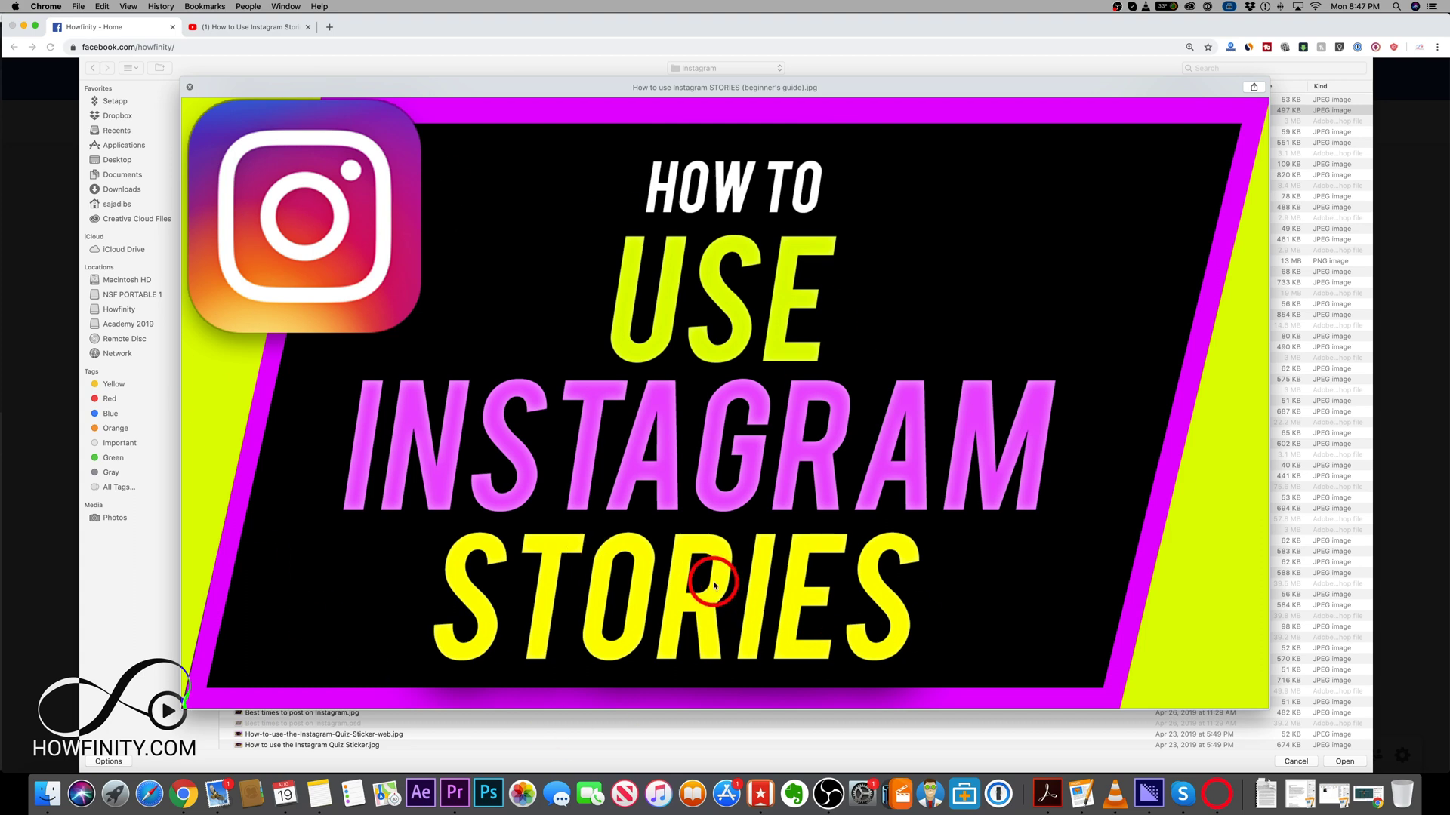
key("space")
left_click(1345, 761)
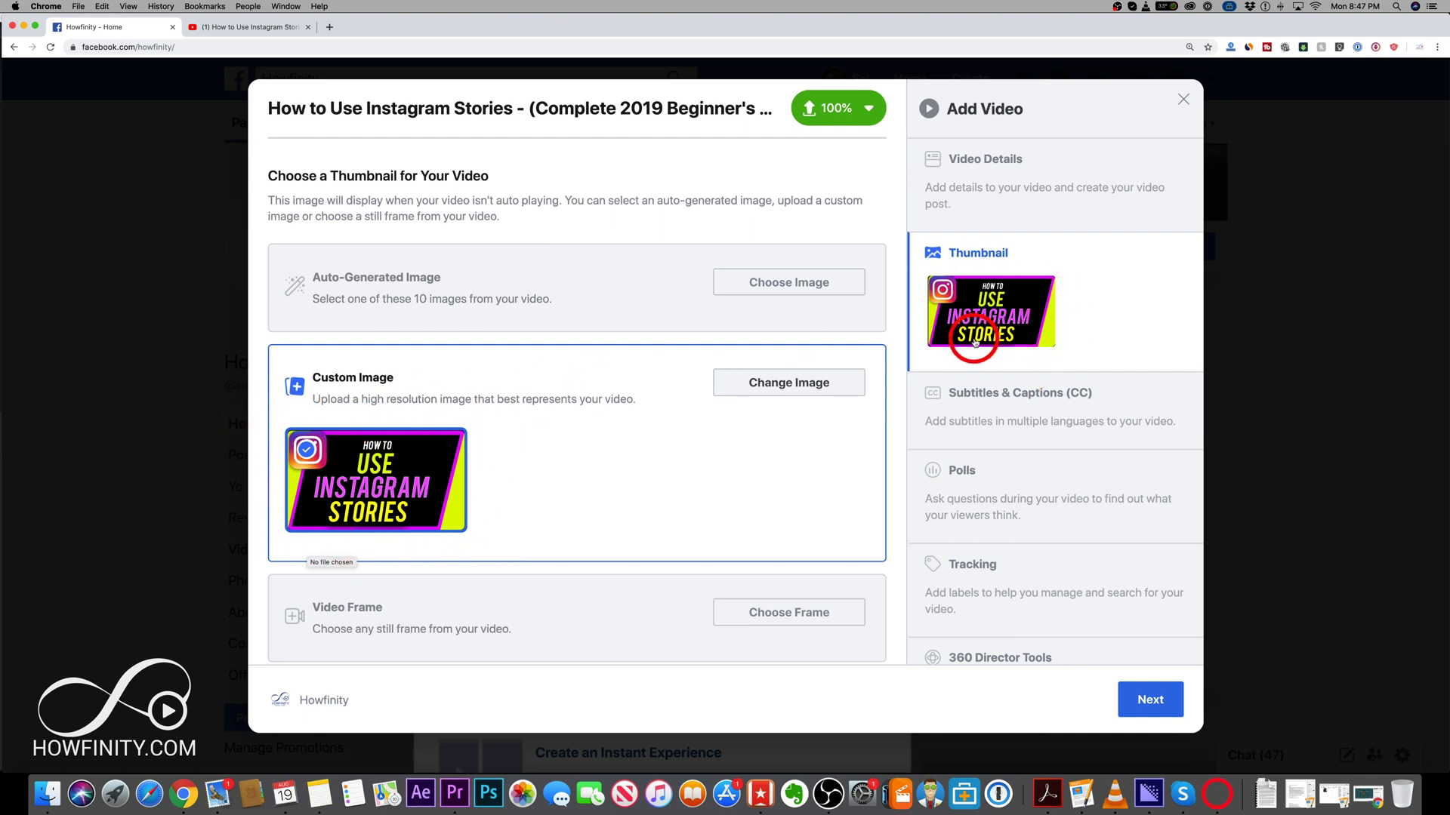
scroll(952, 349, "down", 2)
Continue to the publishing options, publish the video, and close the post overlay.
scroll(1017, 387, "down", 1)
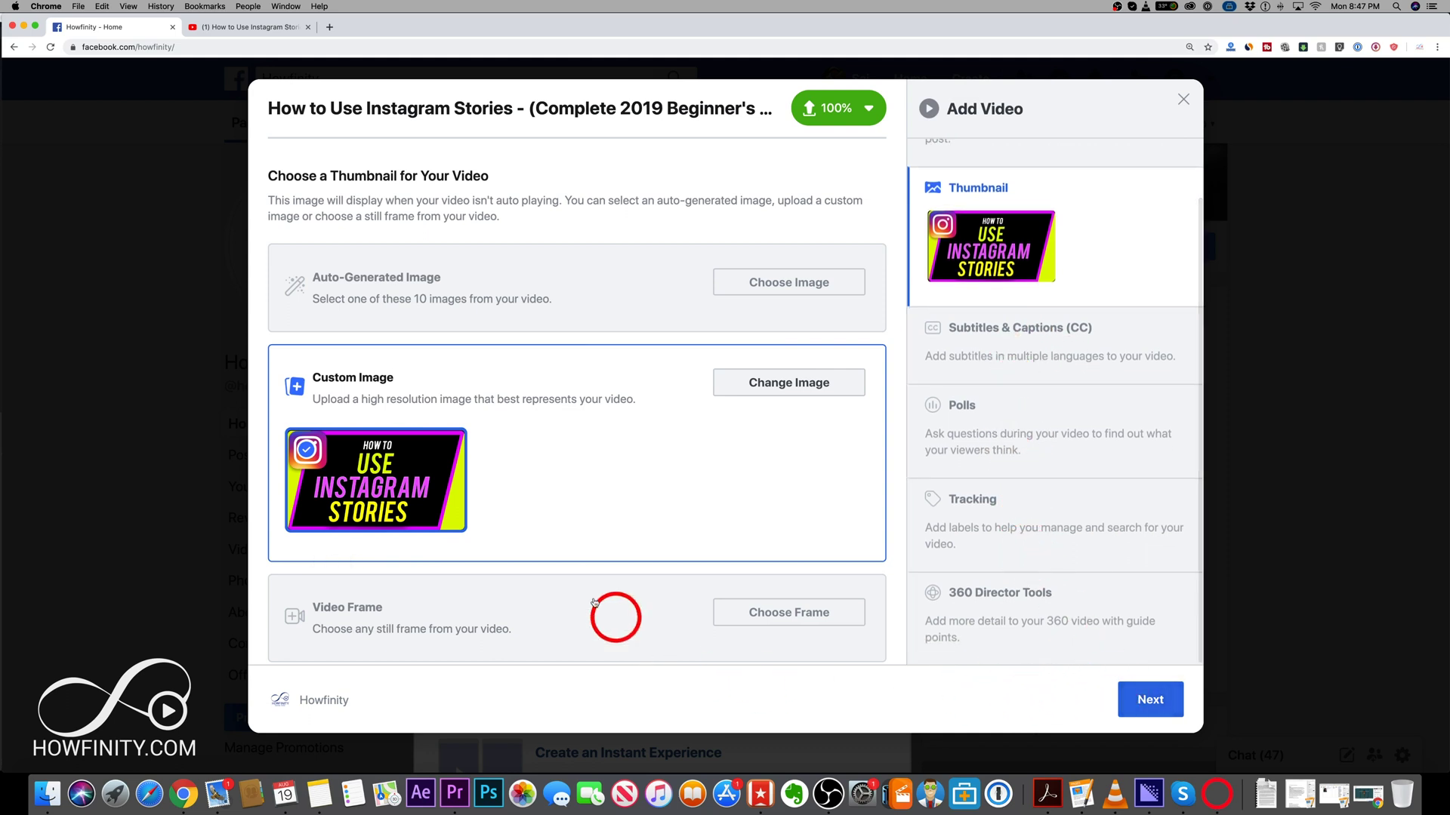
left_click(1125, 700)
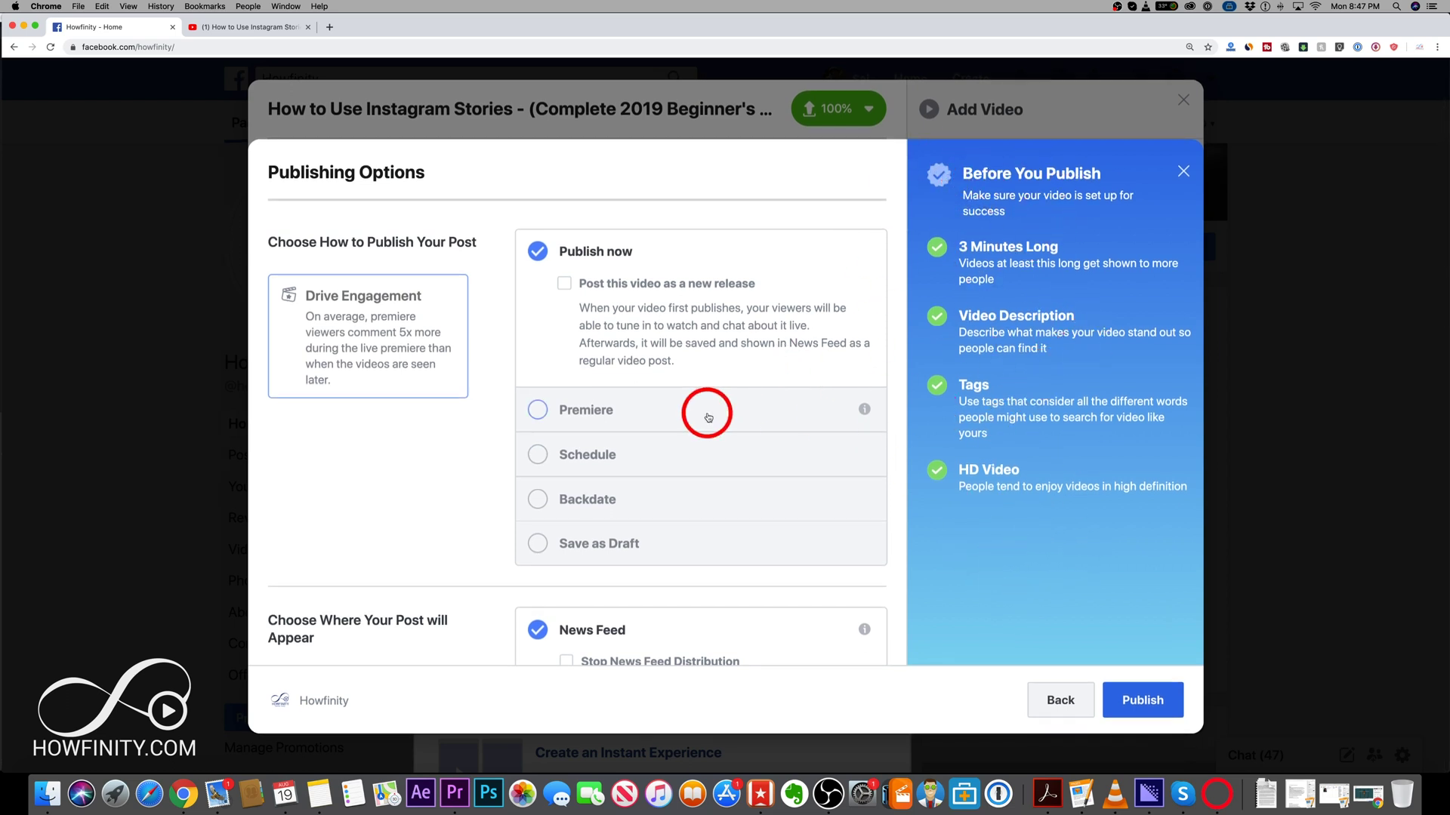
scroll(545, 270, "down", 3)
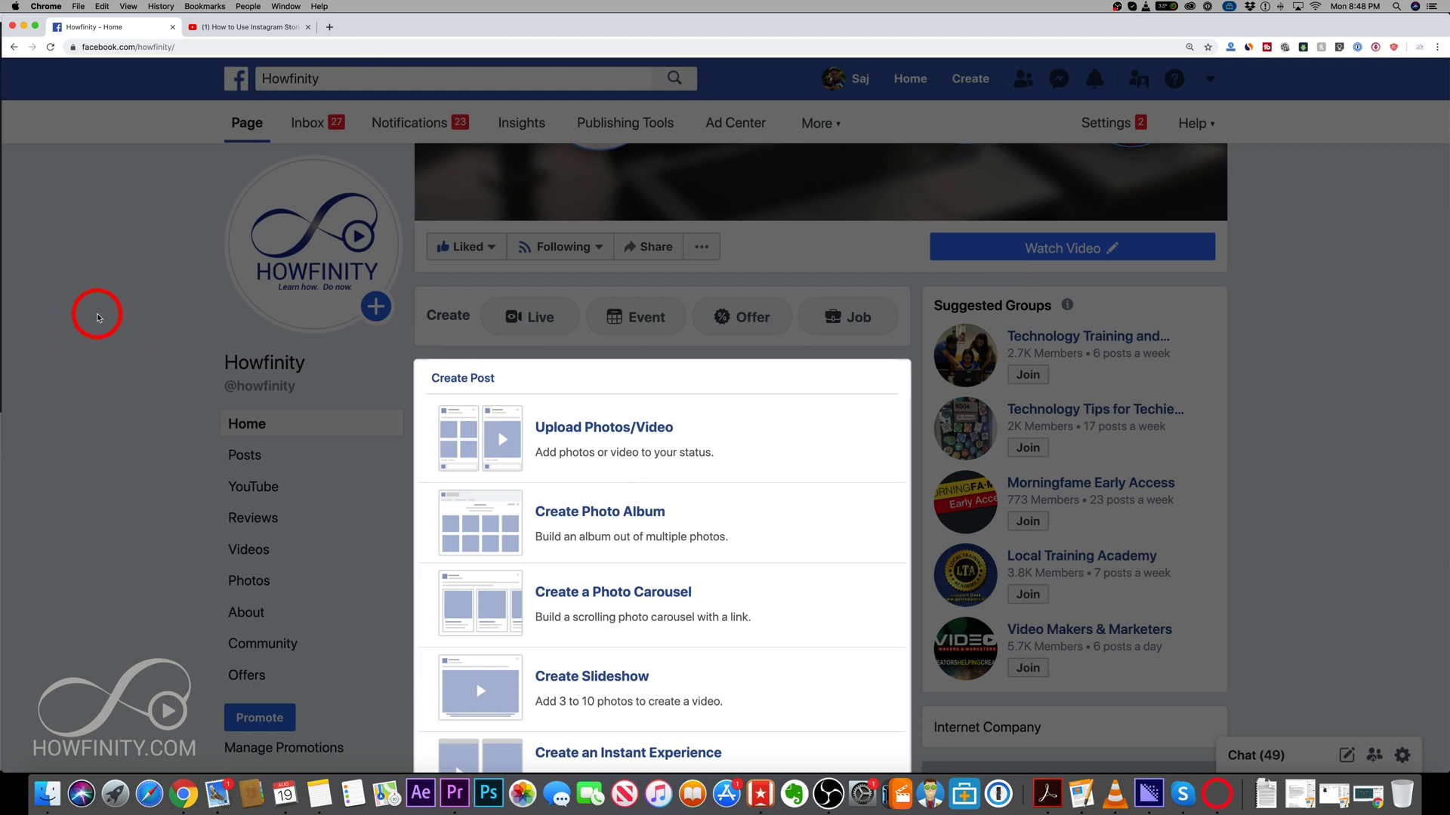
left_click(194, 319)
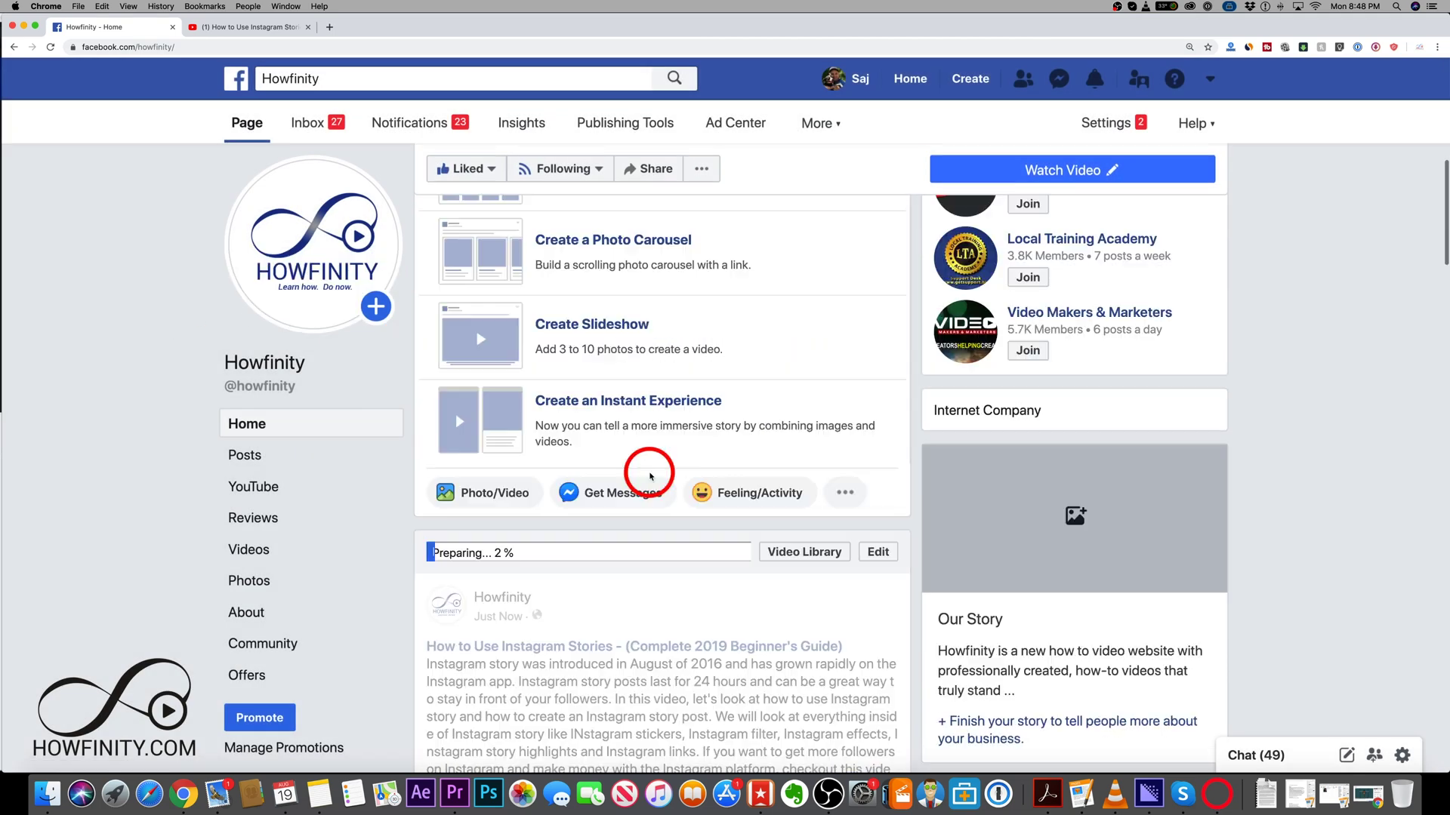
Return to the top of the Howfinity Page and open its Publishing Tools.
scroll(649, 476, "up", 2)
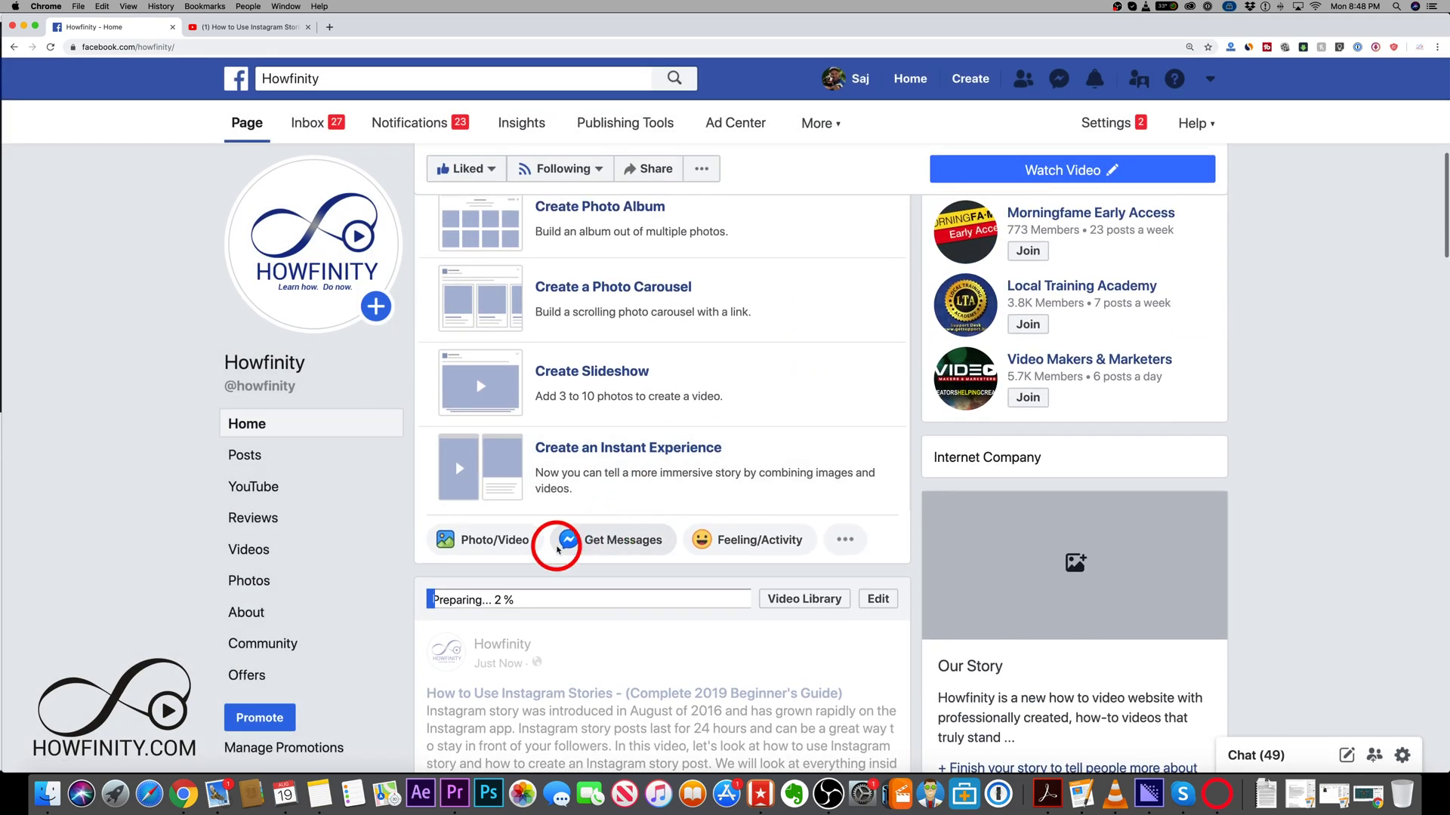
scroll(566, 582, "up", 10)
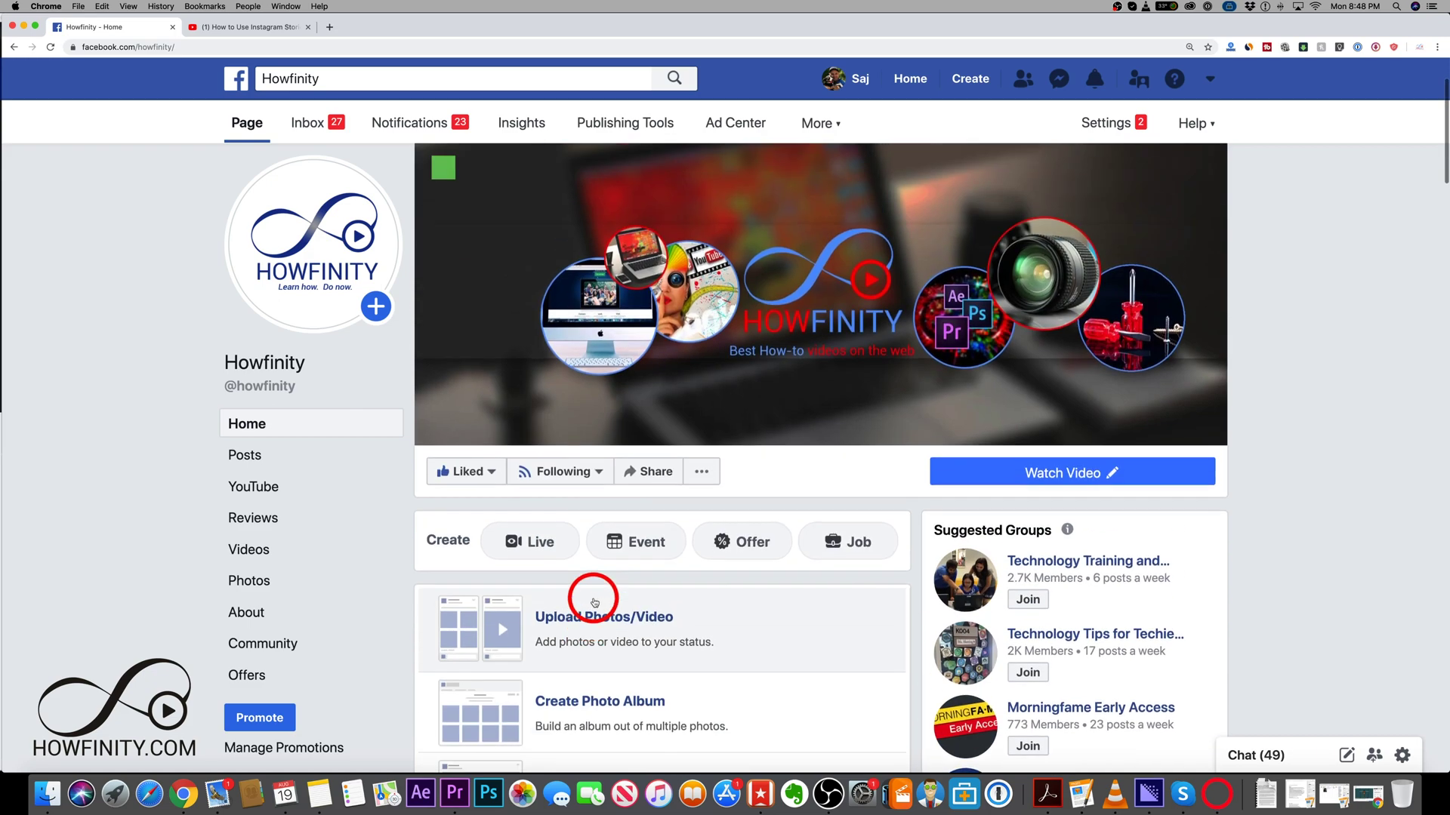
left_click(600, 125)
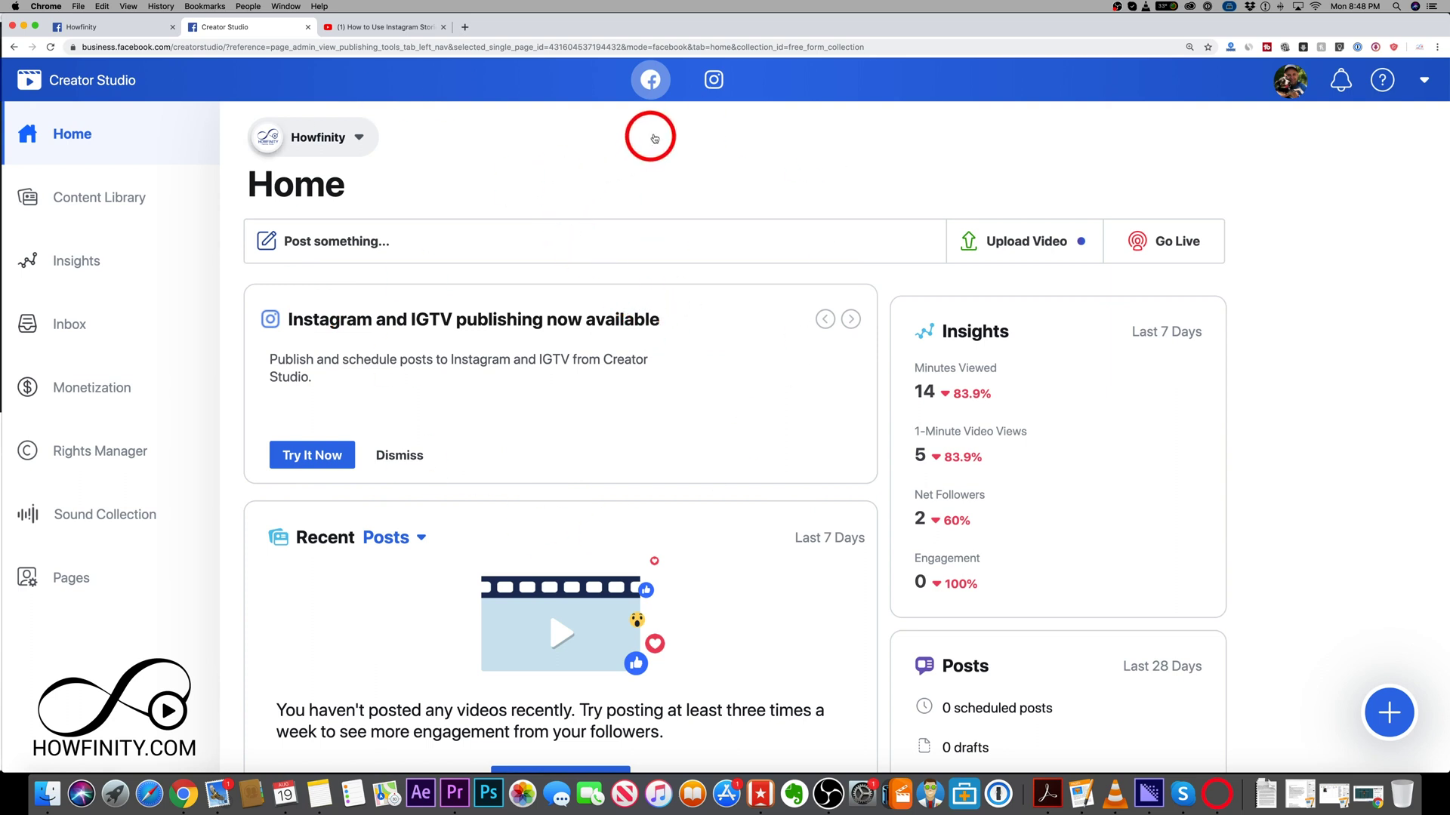
Glance at the Instagram view, switch back to Facebook Home and show the video upload choices.
left_click(714, 80)
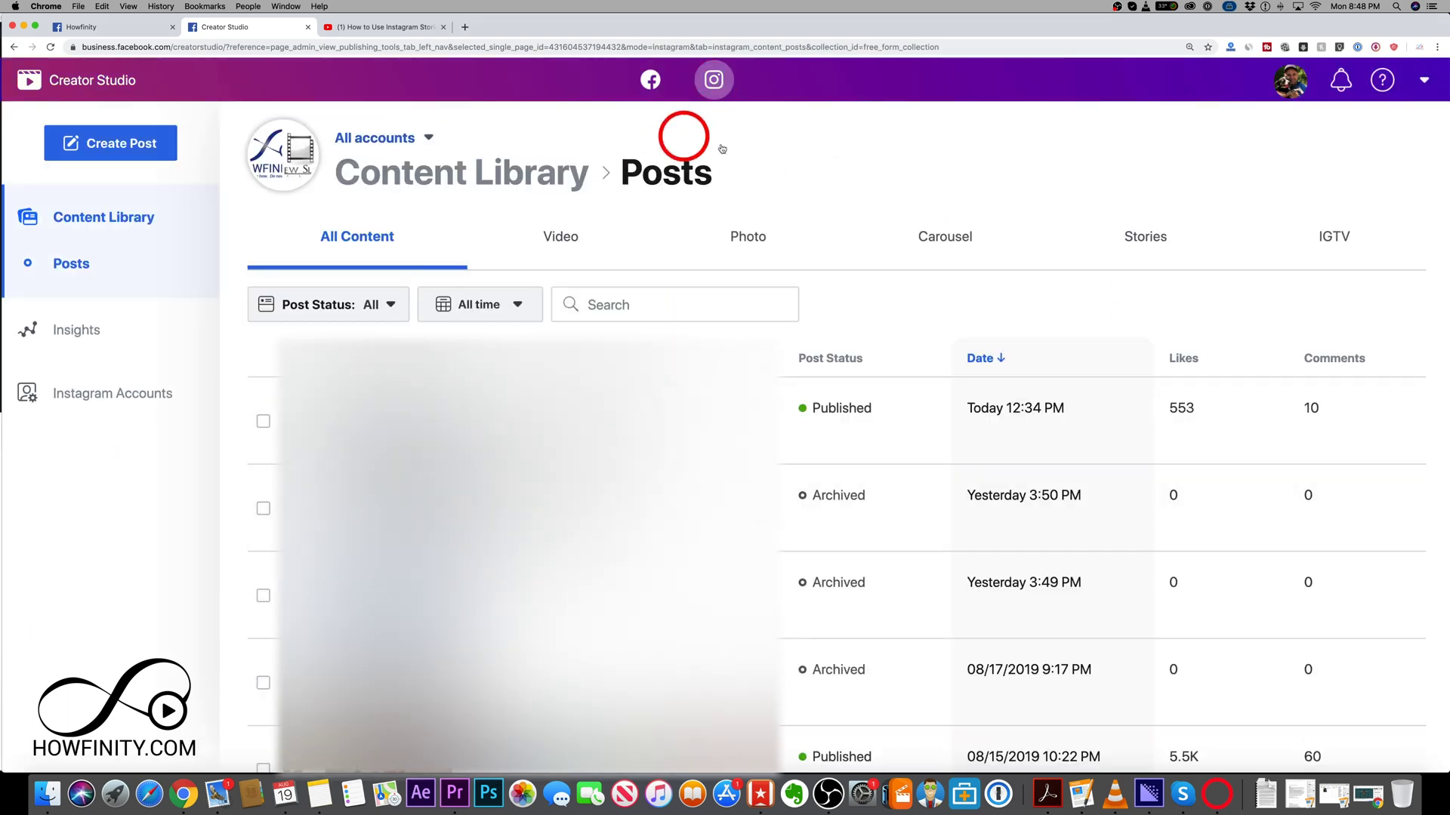
scroll(961, 591, "down", 5)
scroll(936, 588, "up", 5)
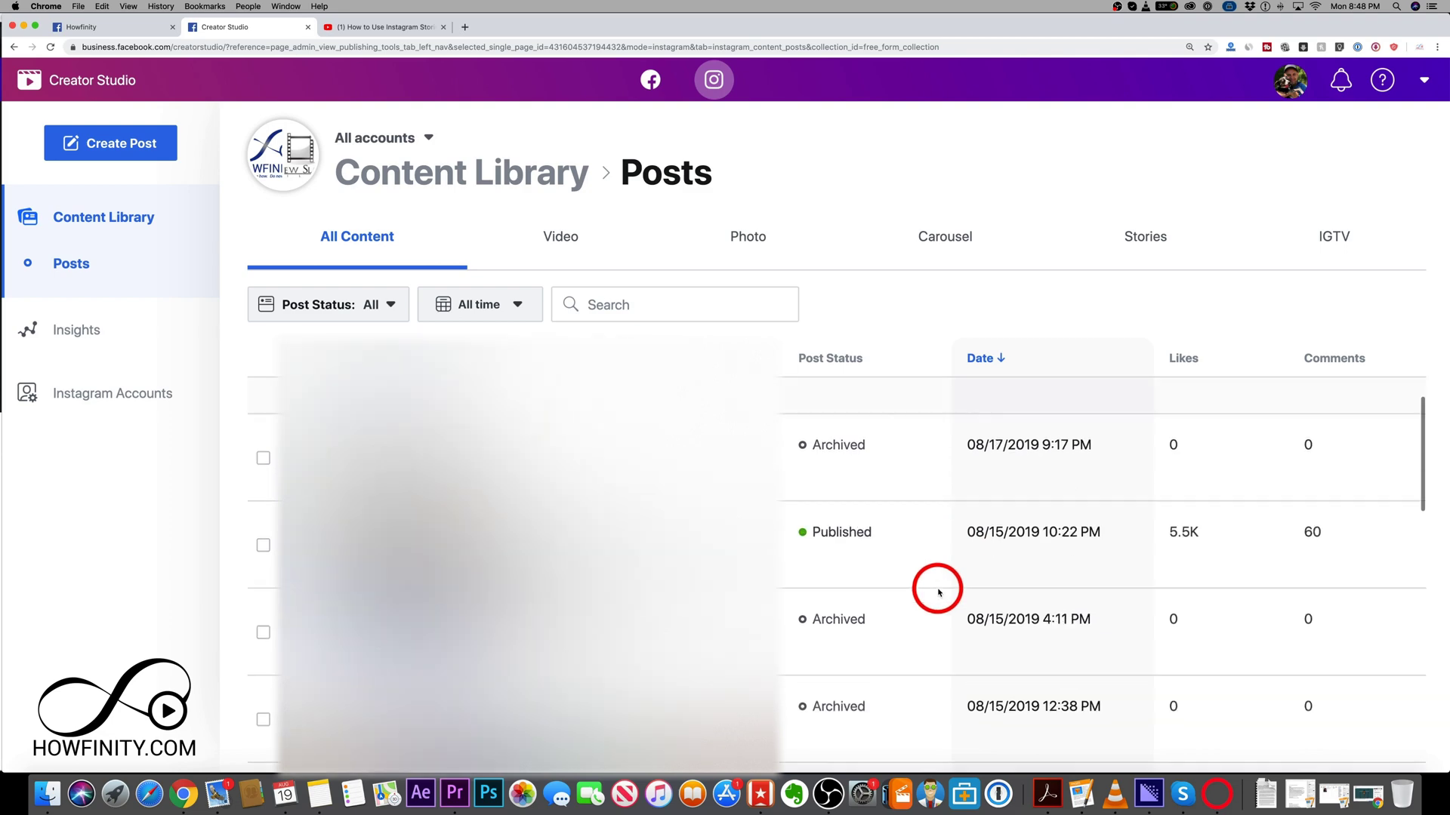
left_click(650, 80)
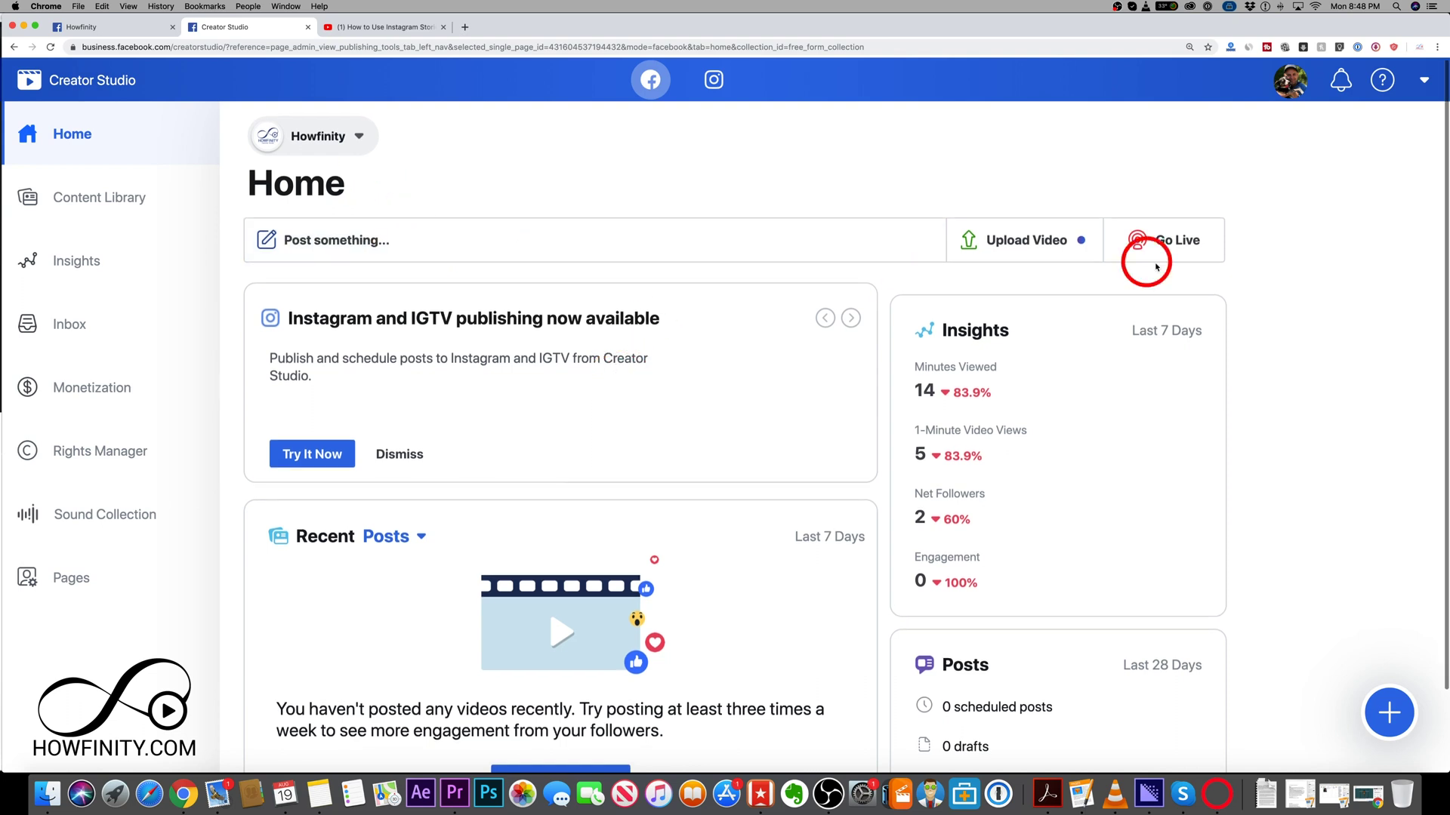
left_click(1046, 248)
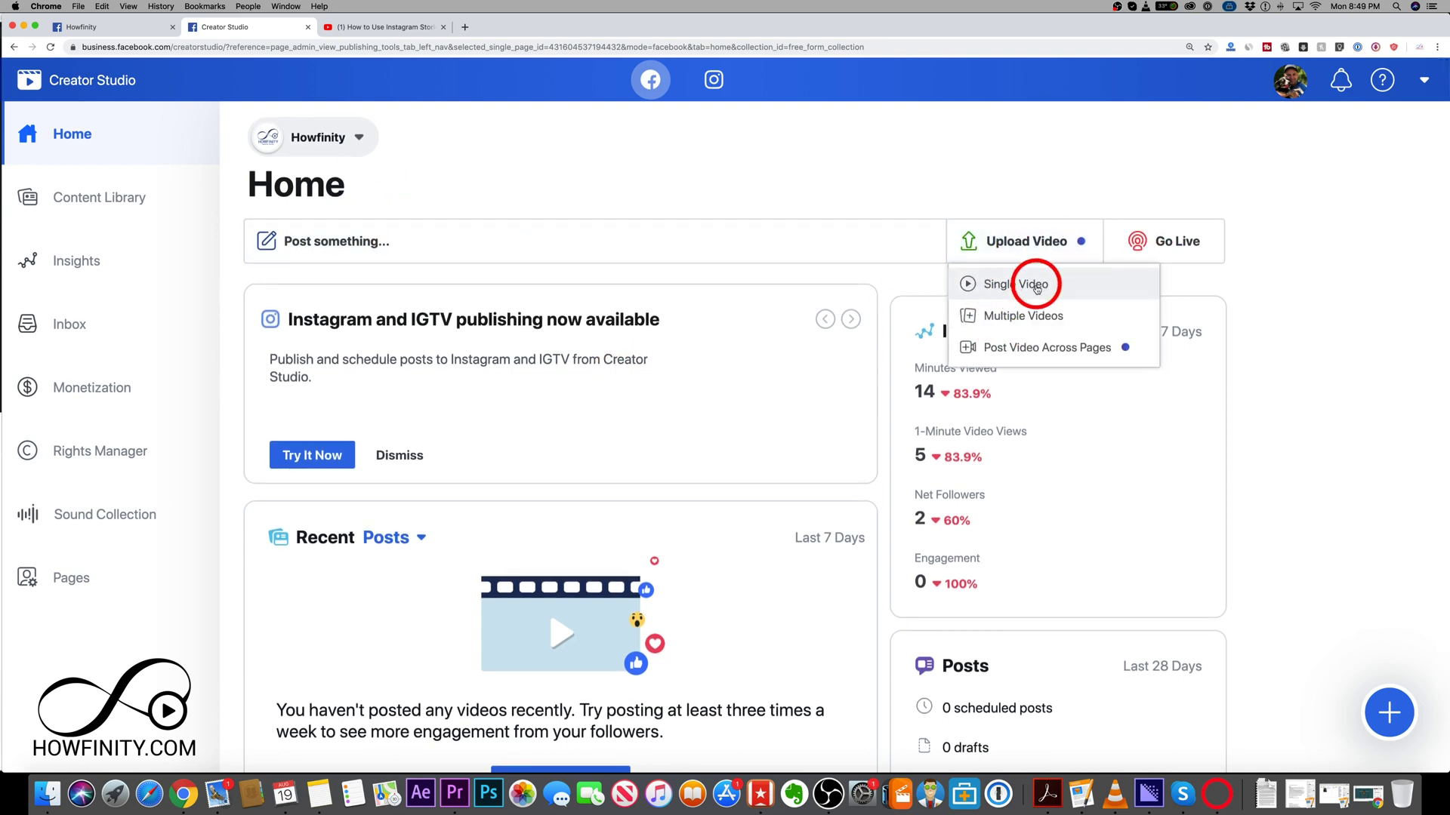
left_click(998, 287)
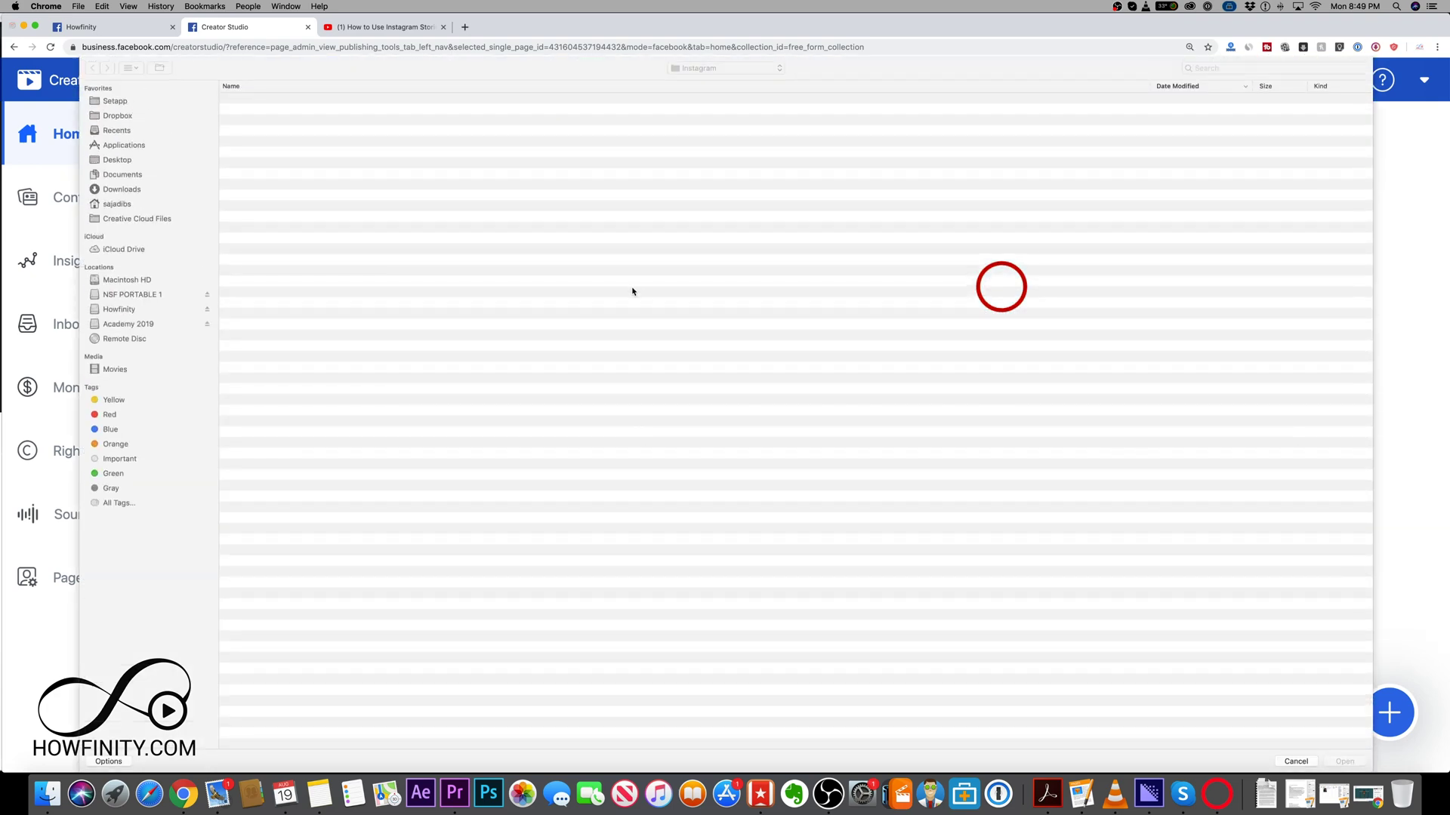
left_click(1302, 762)
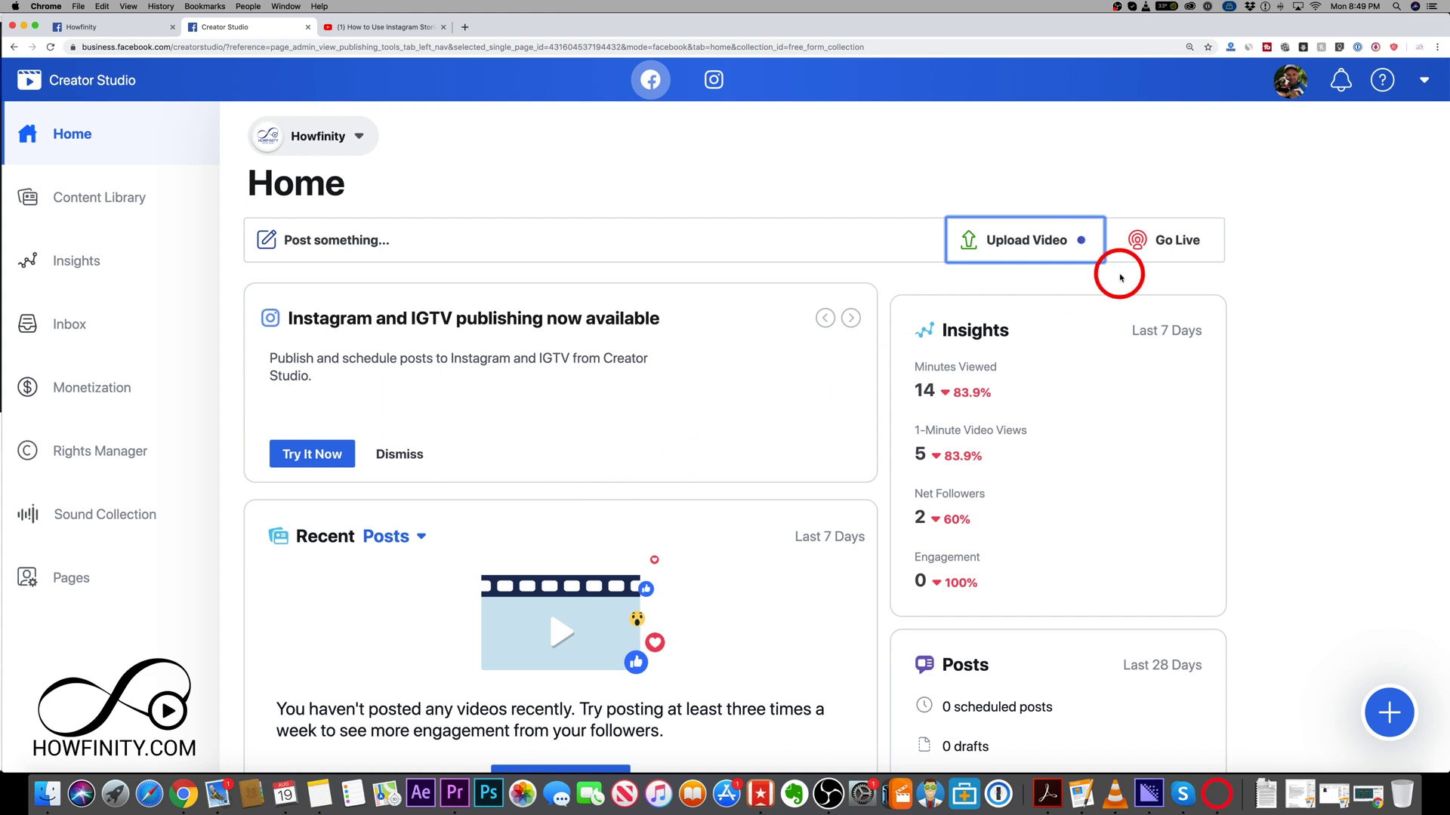
left_click(1080, 243)
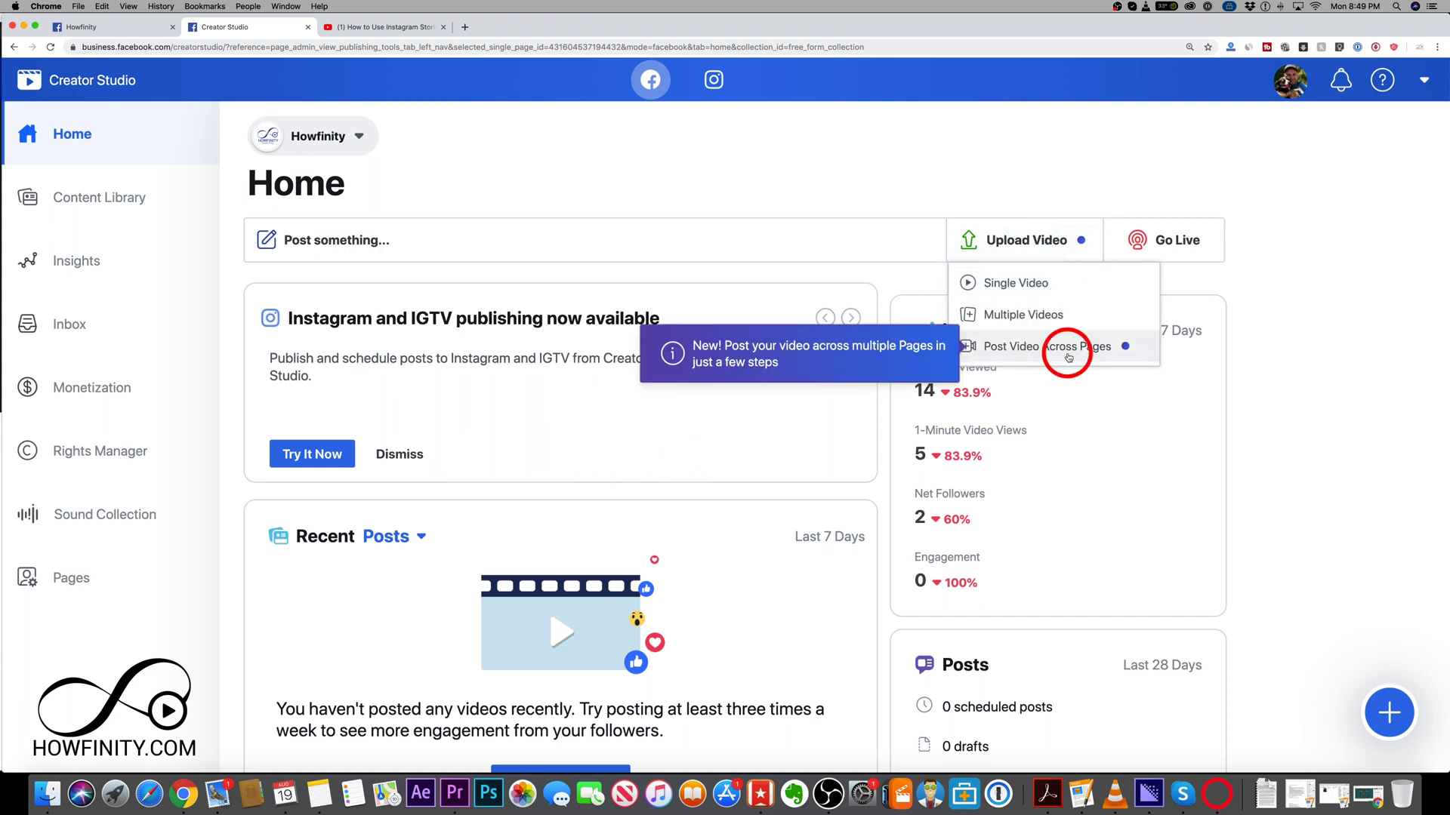
left_click(1382, 370)
scroll(1371, 443, "down", 3)
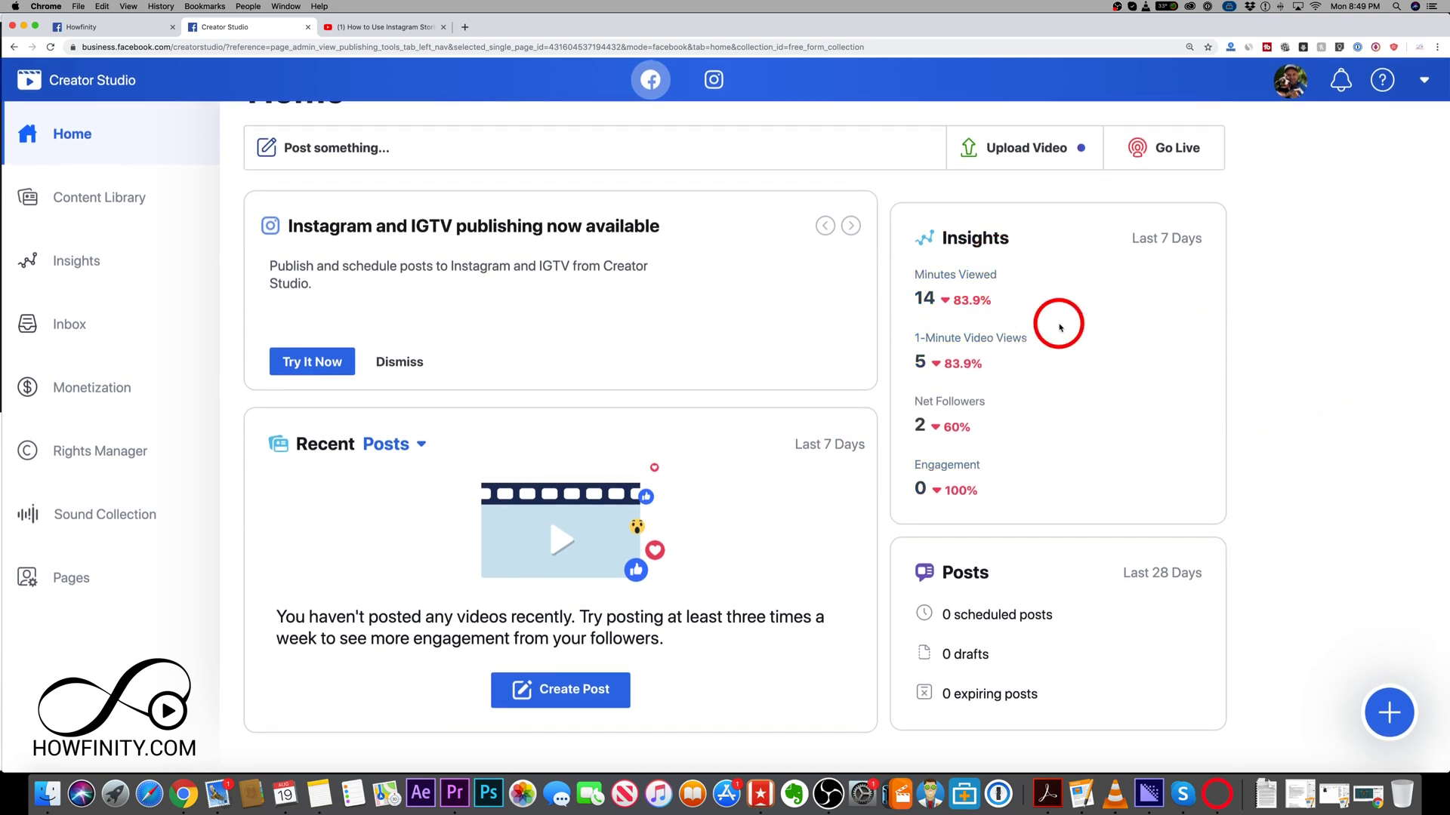
scroll(1059, 318, "up", 3)
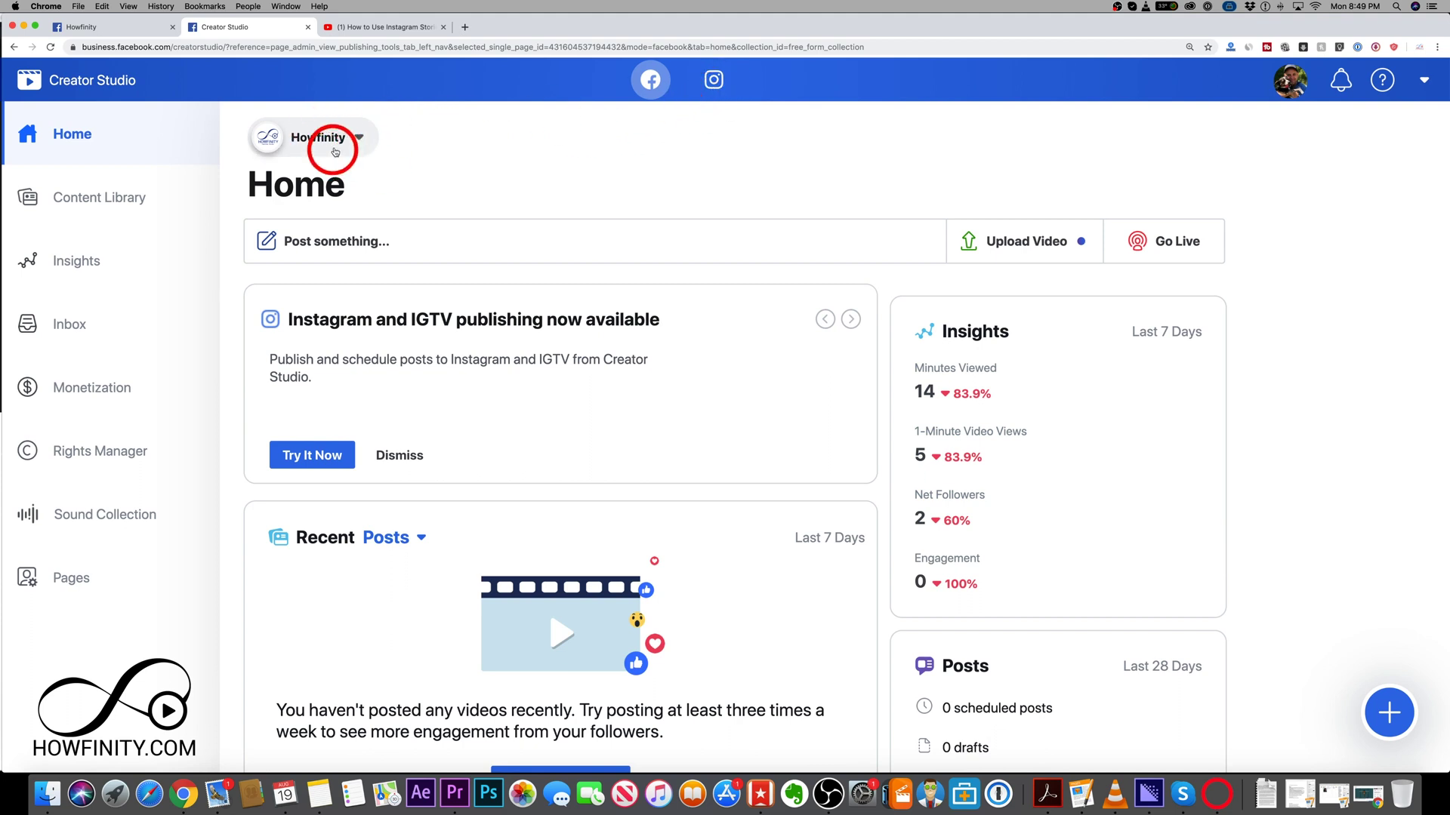
scroll(363, 136, "down", 1)
scroll(358, 140, "down", 1)
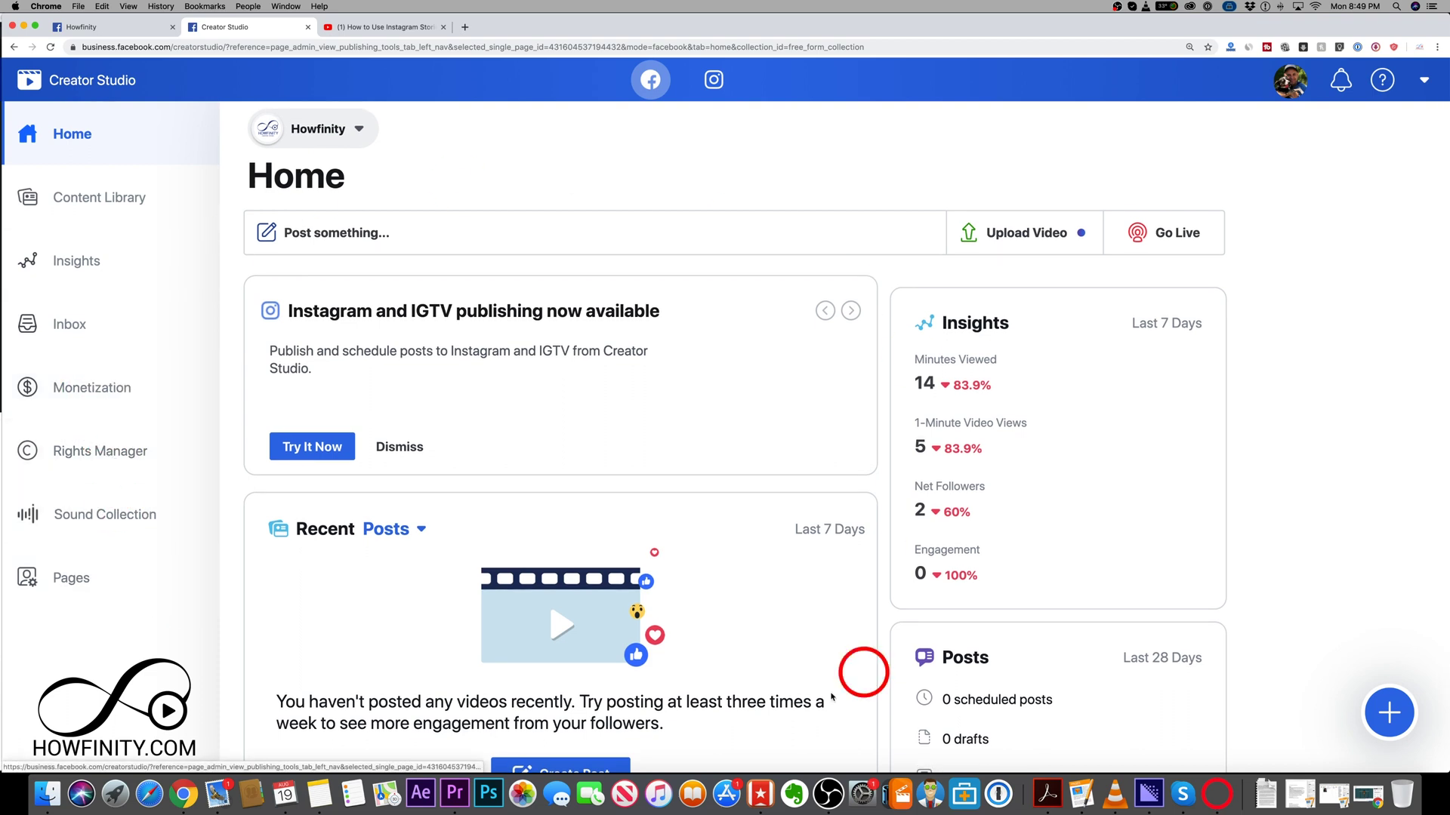
scroll(529, 415, "up", 1)
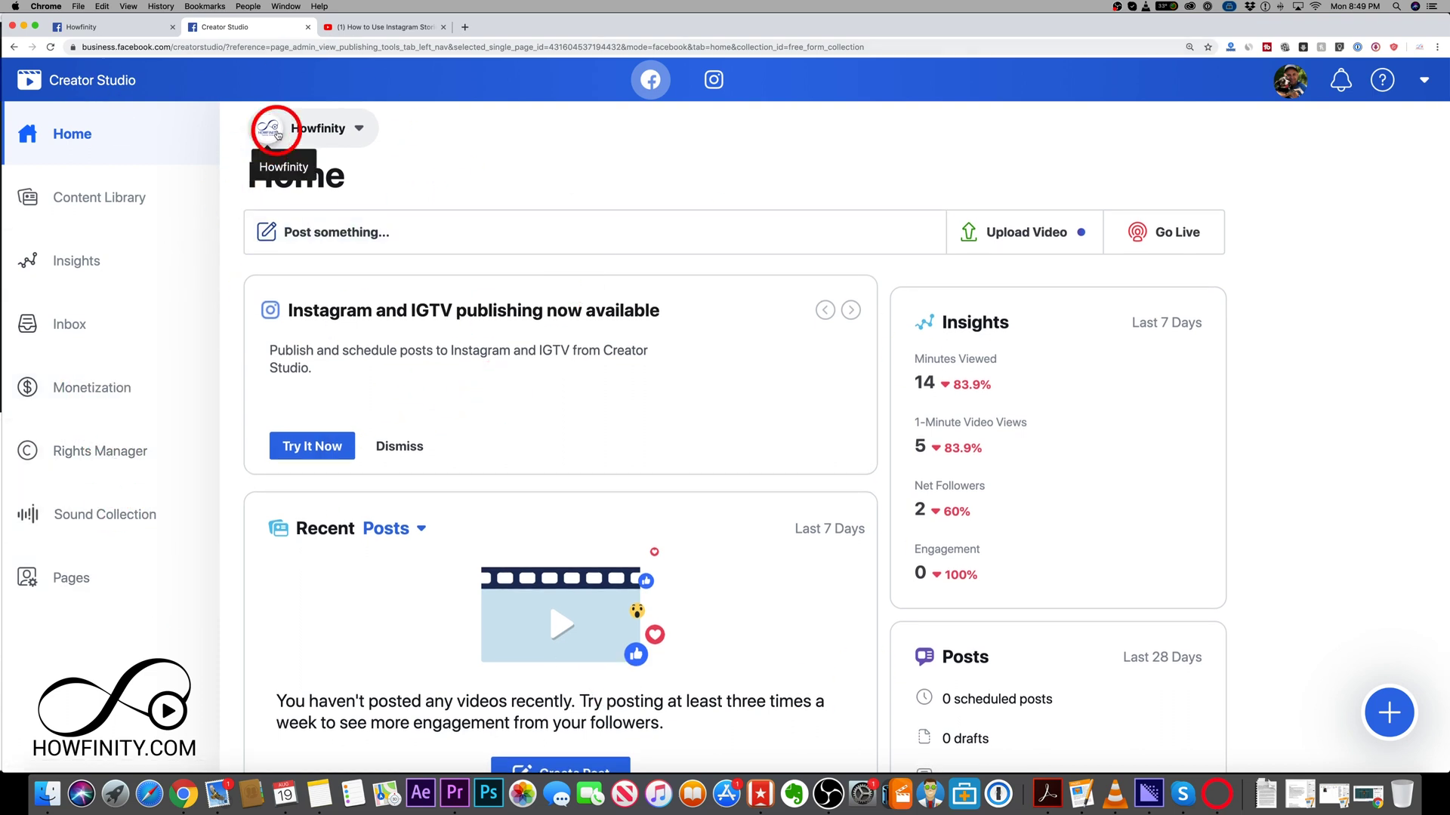